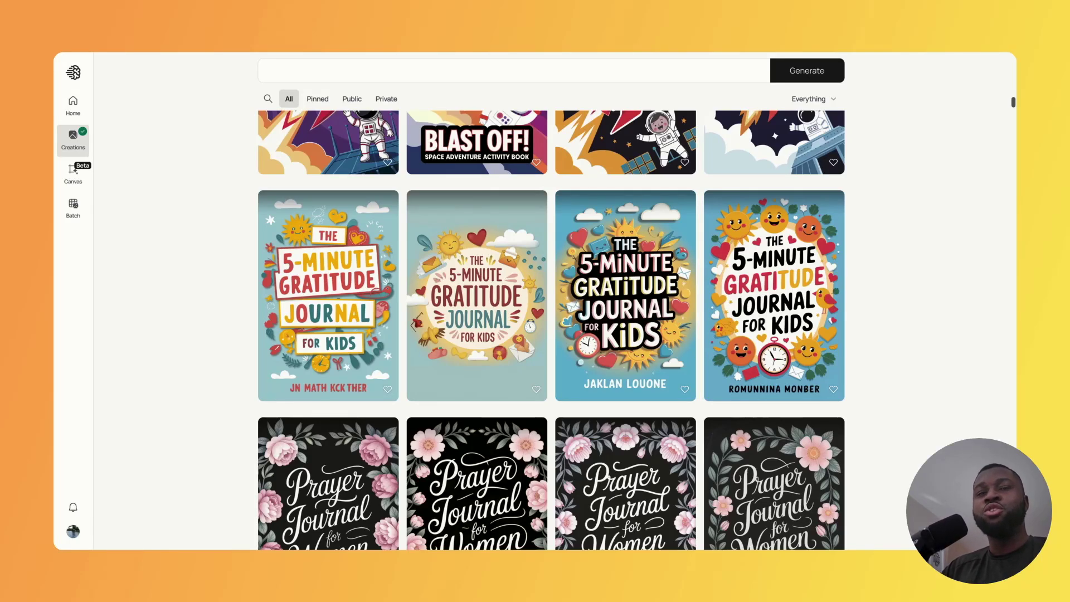
Browse the creations gallery from the gratitude journal covers down to the Sweet Things and Tiny Corner coloring book covers
scroll(552, 329, "down", 4)
scroll(551, 329, "down", 4)
scroll(552, 329, "down", 3)
scroll(551, 329, "down", 4)
scroll(551, 329, "down", 3)
scroll(552, 329, "down", 2)
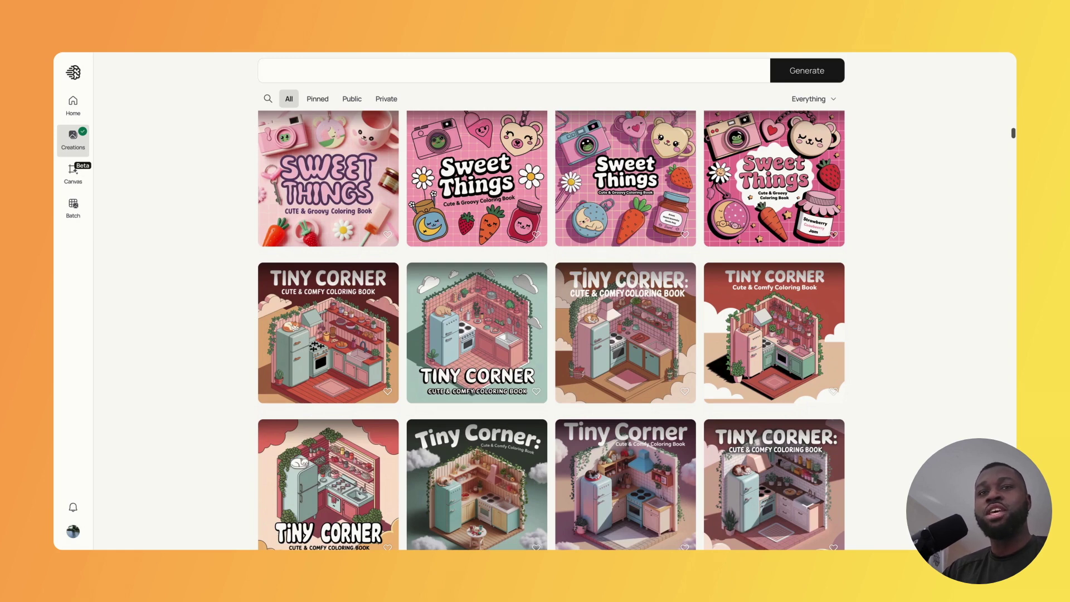
scroll(551, 328, "down", 1)
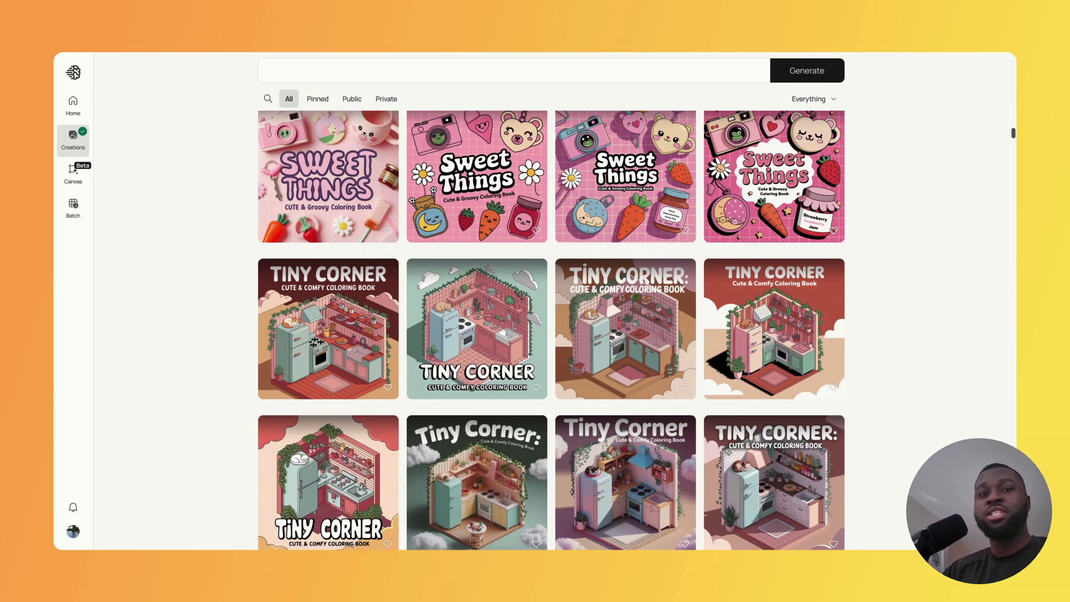
scroll(552, 329, "up", 2)
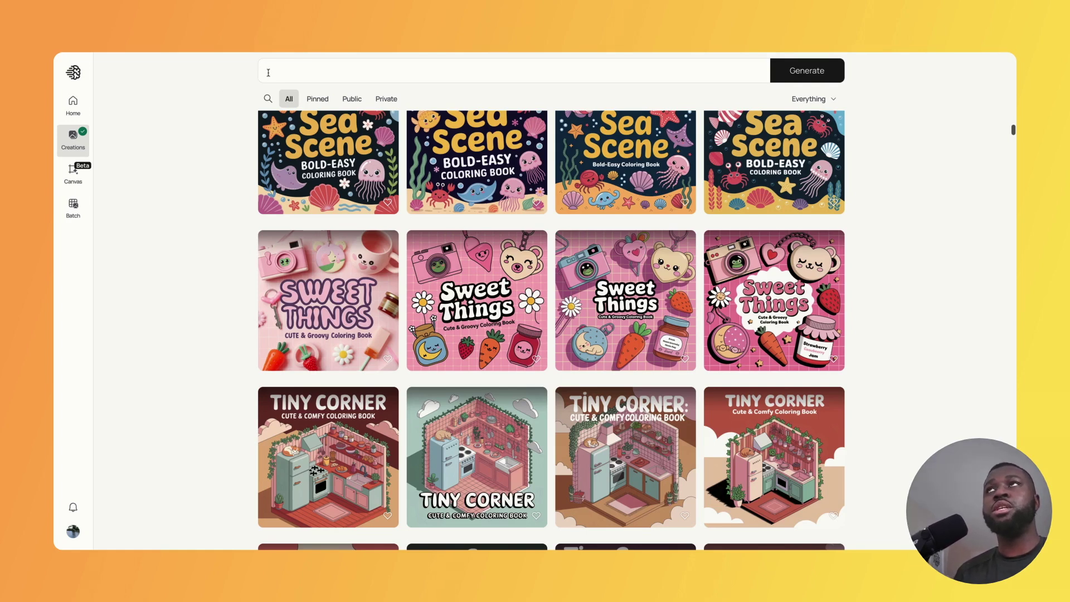
Open the image generation settings and set the model to 2a (fastest)
left_click(266, 70)
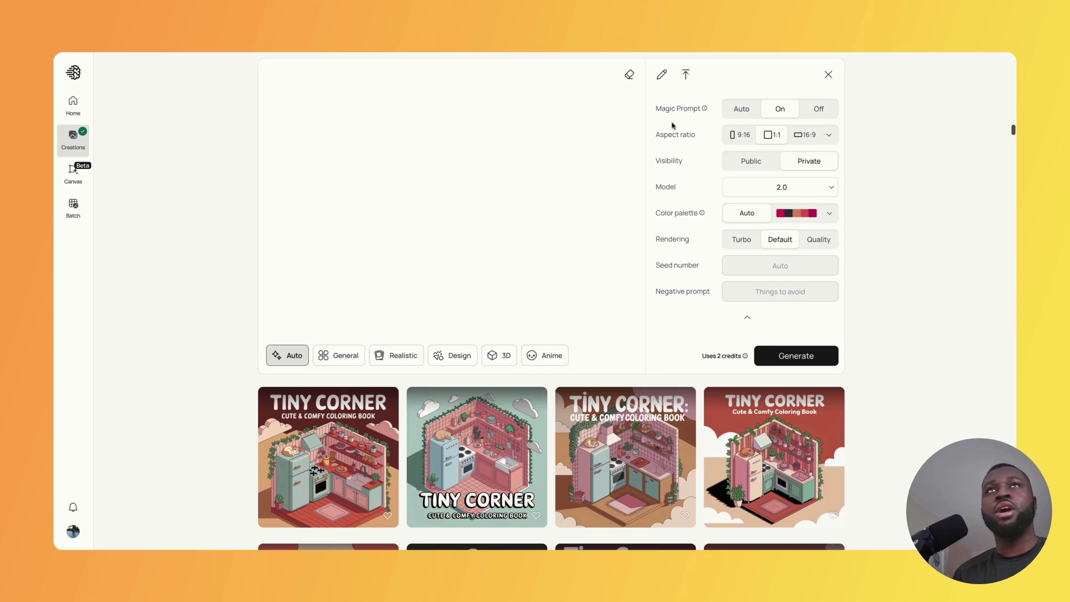
mouse_move(697, 116)
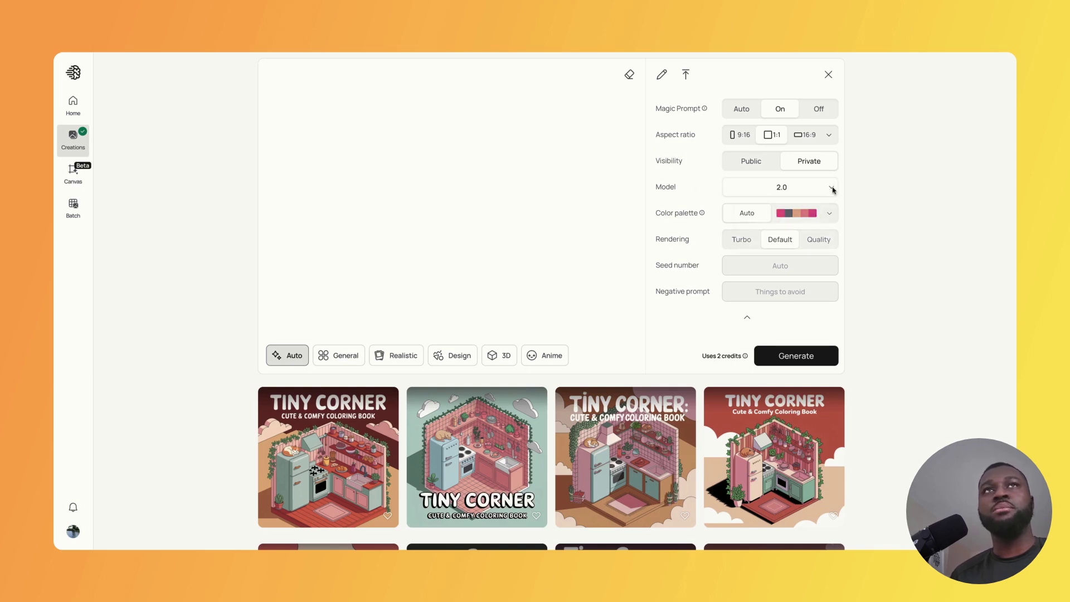
left_click(833, 187)
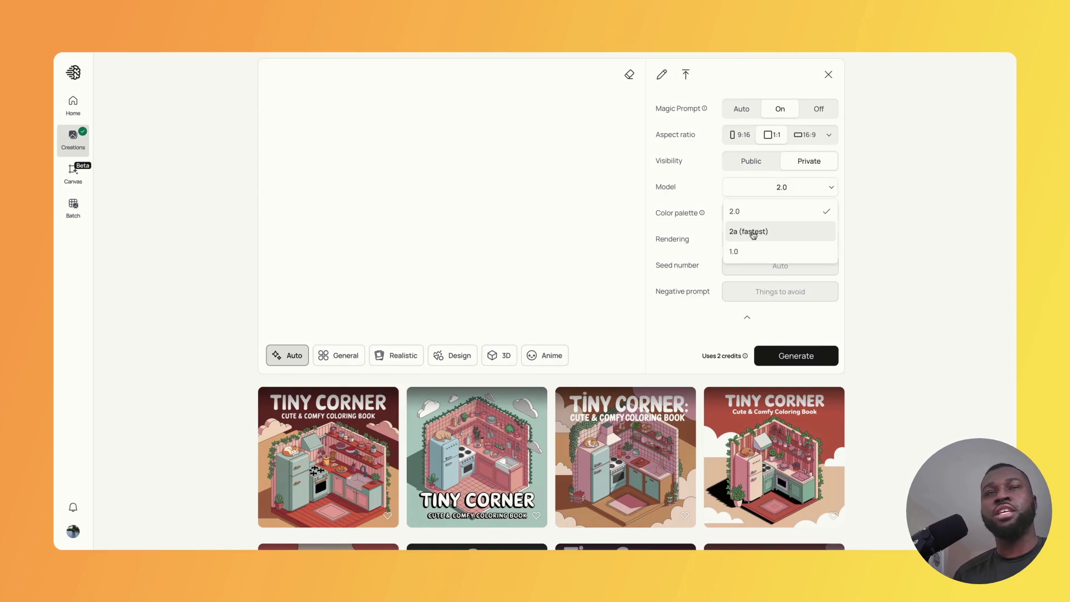
left_click(715, 190)
left_click(804, 193)
left_click(771, 232)
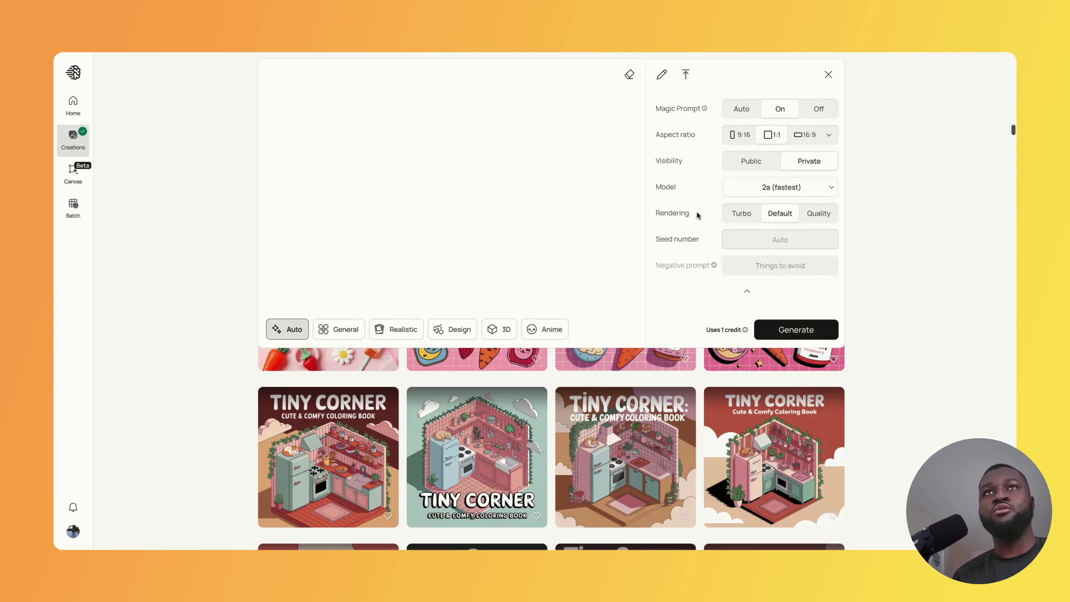
Switch the model to 2.0 to compare its options and credit cost, and return it to 2a (fastest)
left_click(819, 195)
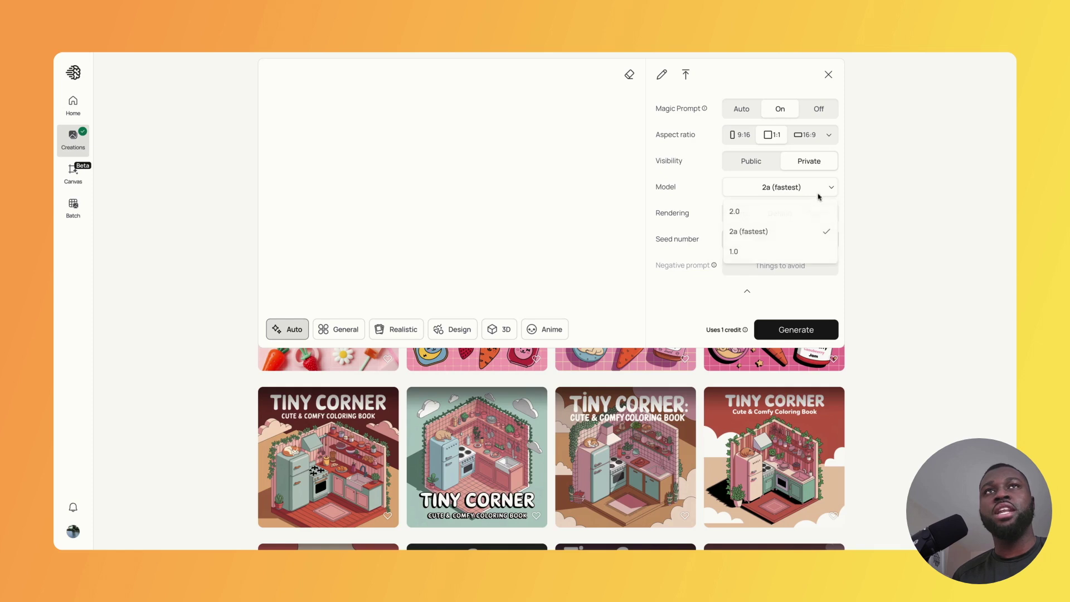
left_click(772, 211)
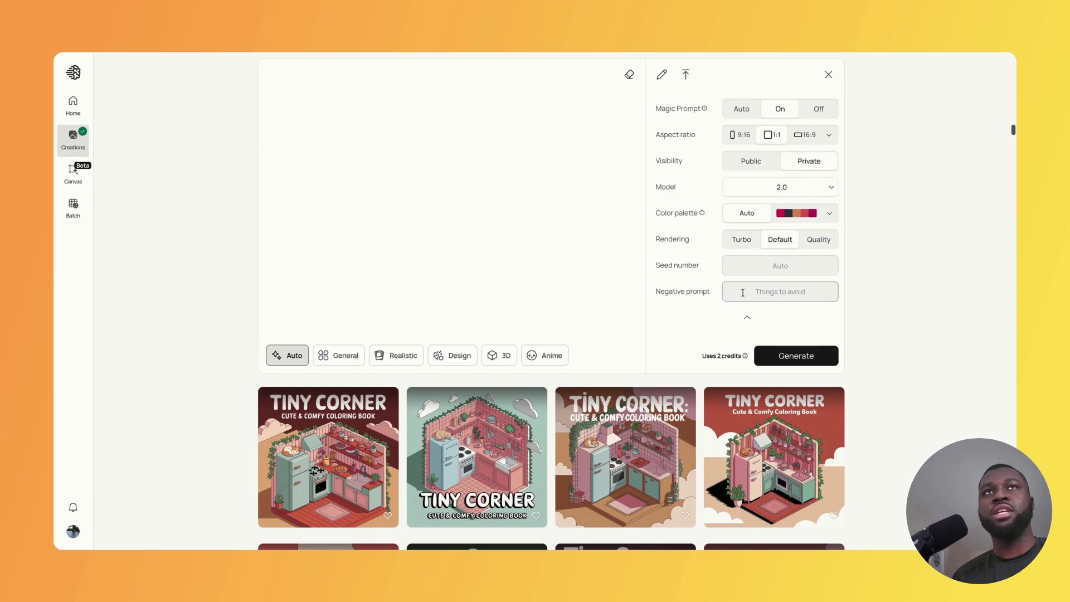
left_click(801, 194)
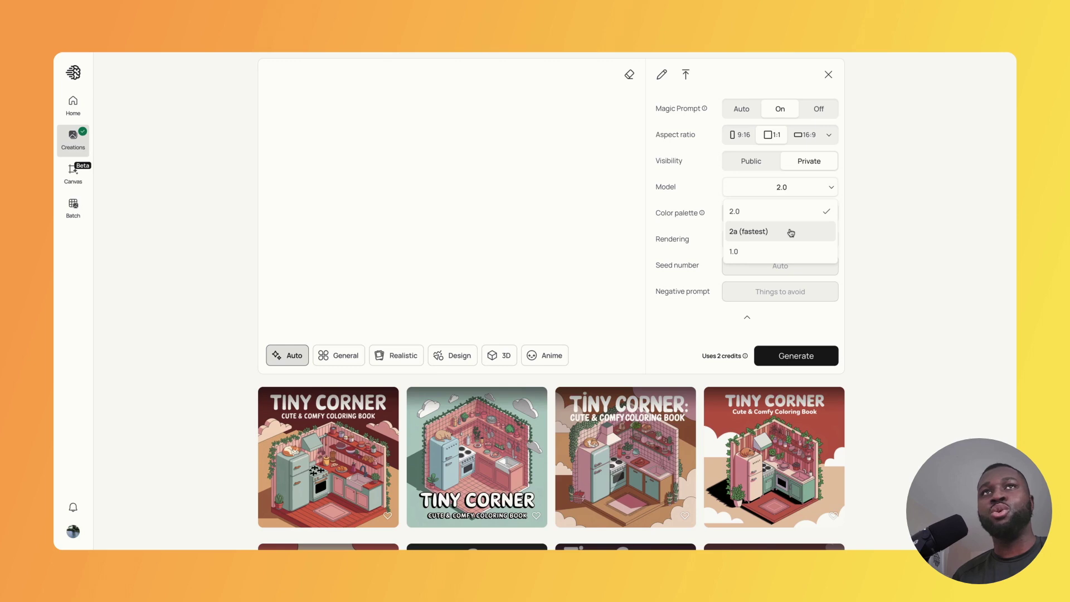
left_click(790, 229)
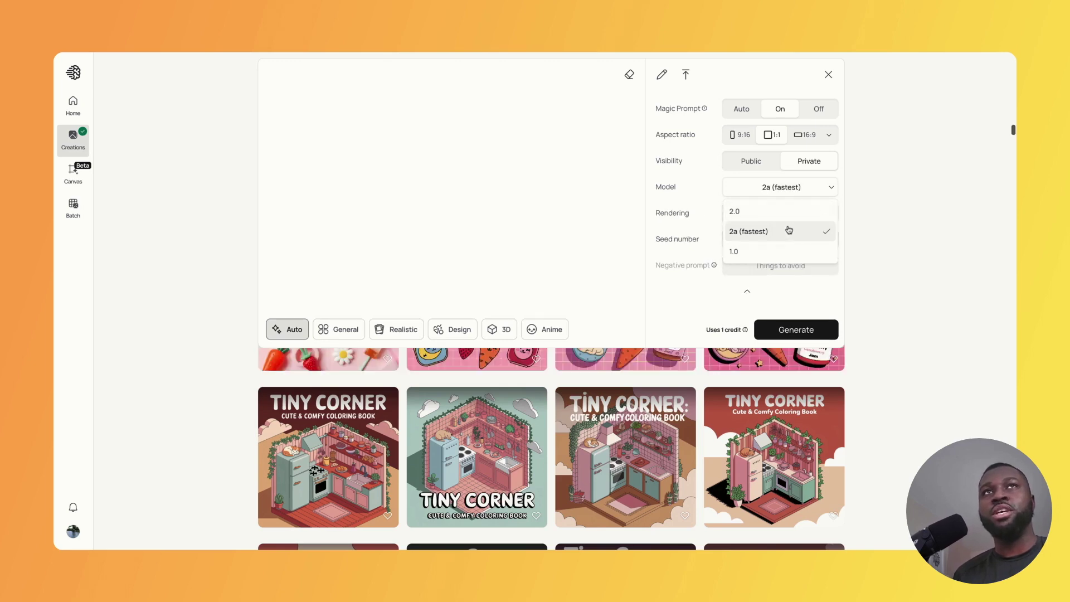
Open the first Tiny Corner cover, view all four variations and read the full prompt before returning to the gallery
scroll(625, 313, "up", 1)
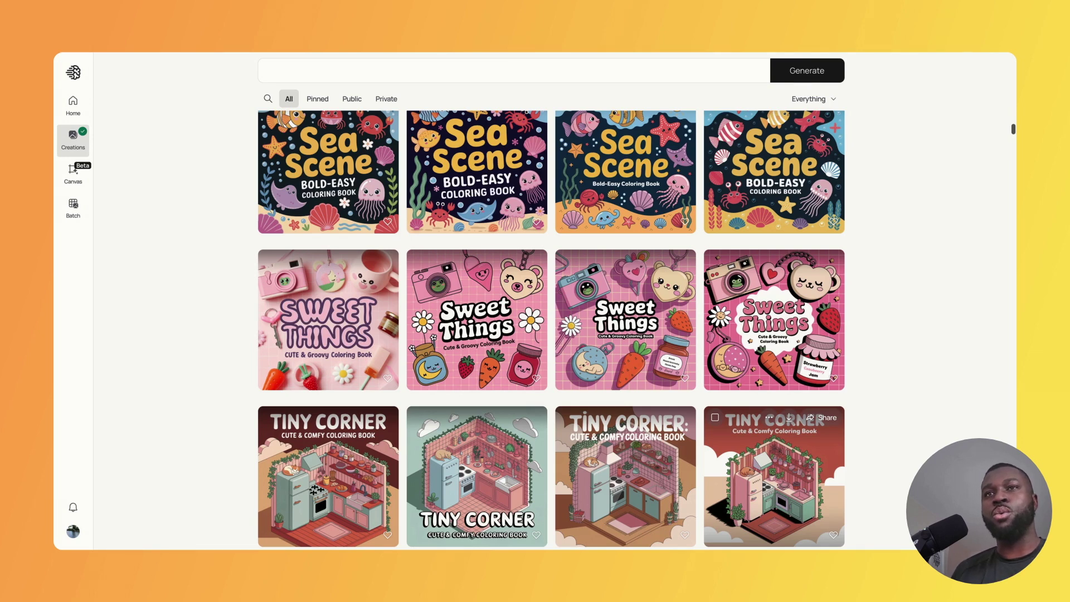
left_click(360, 461)
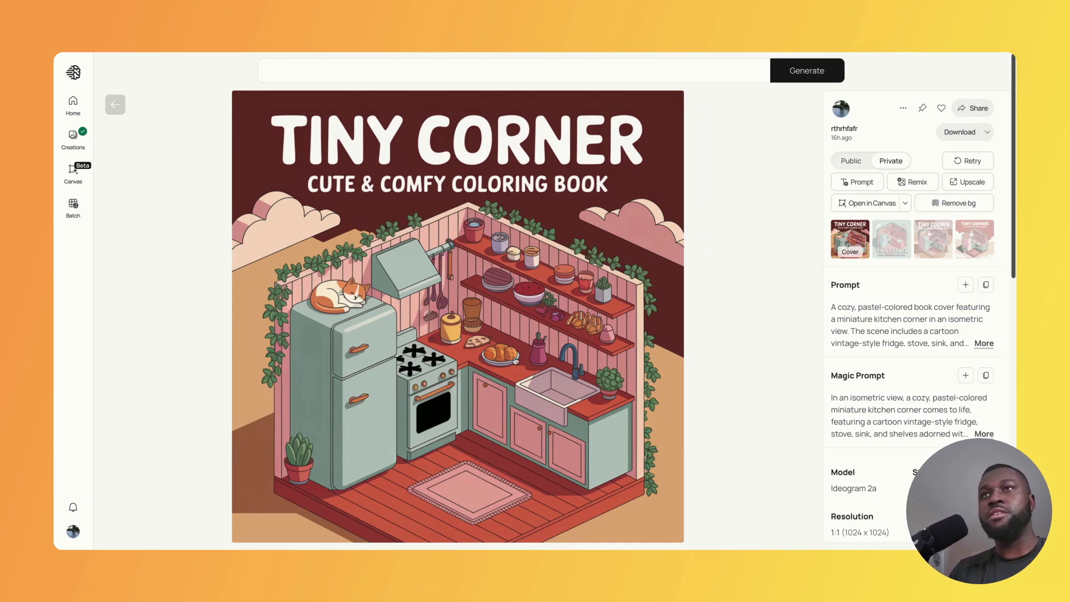
key("Right")
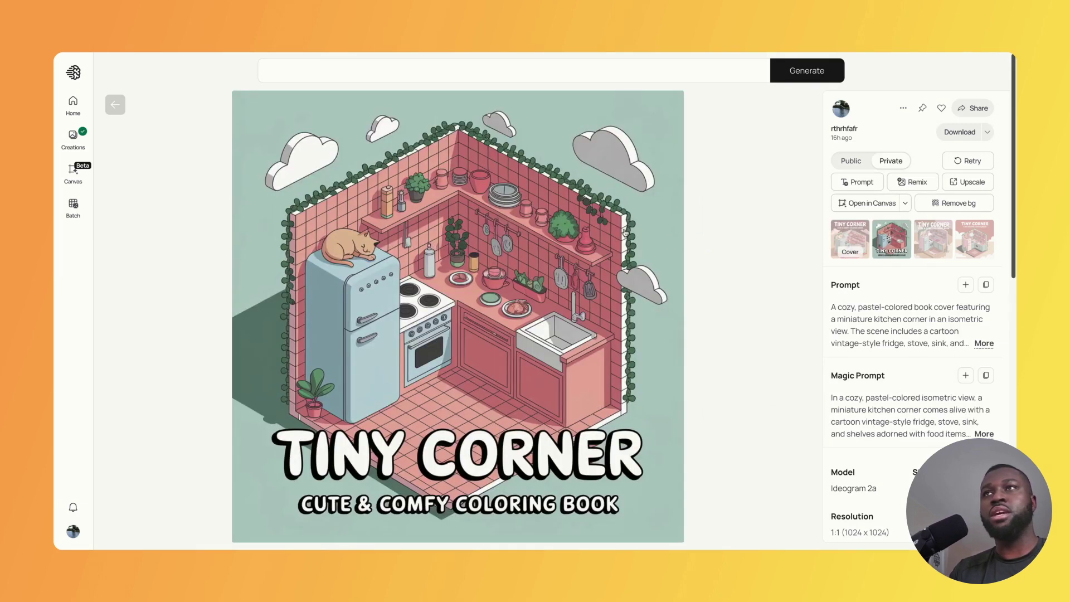
key("Right")
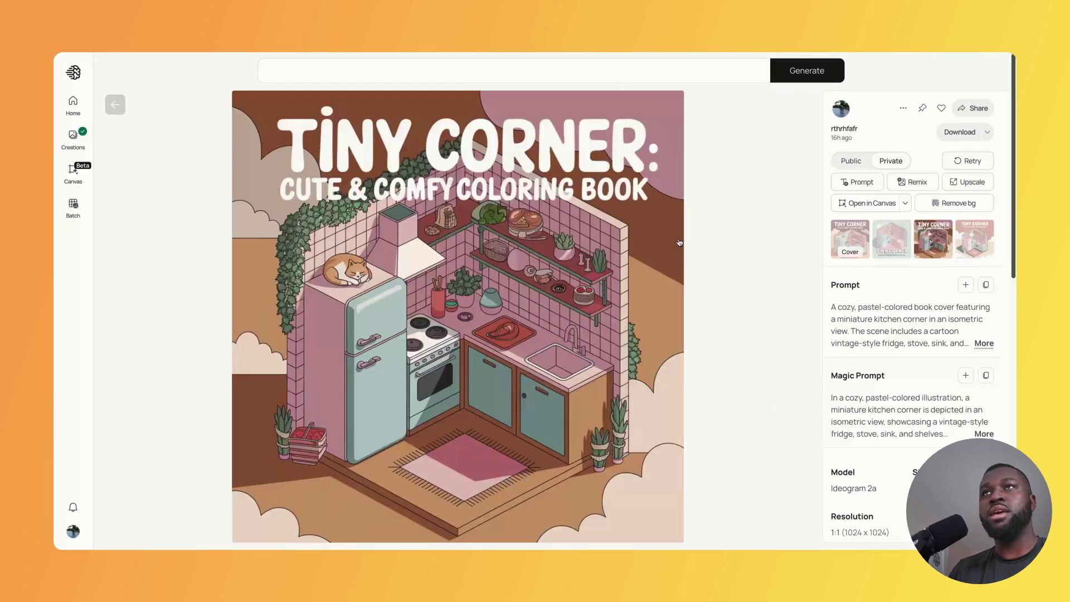
key("Right")
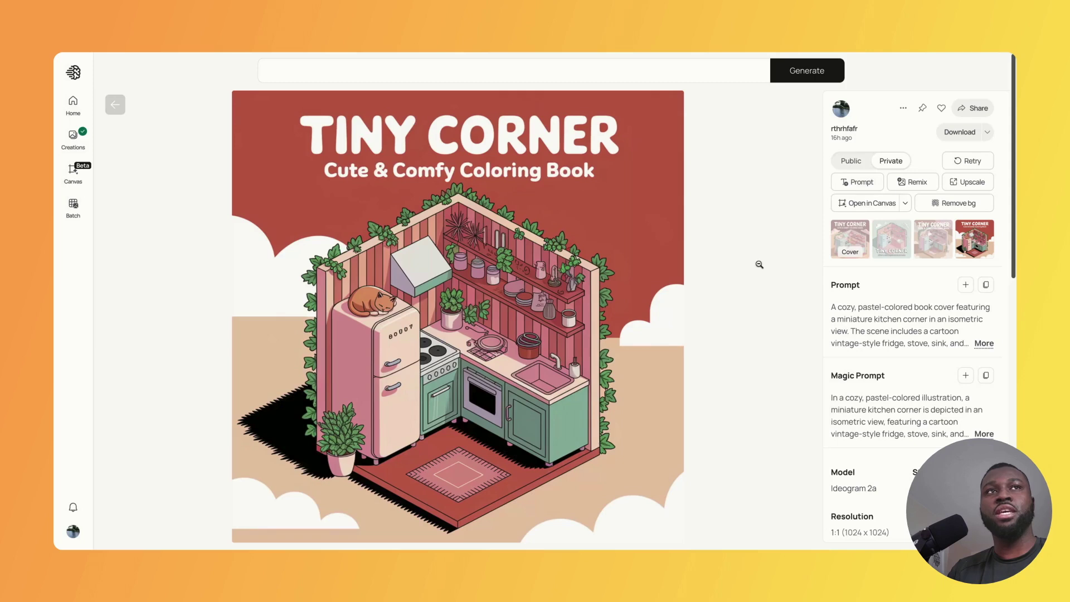
left_click(984, 343)
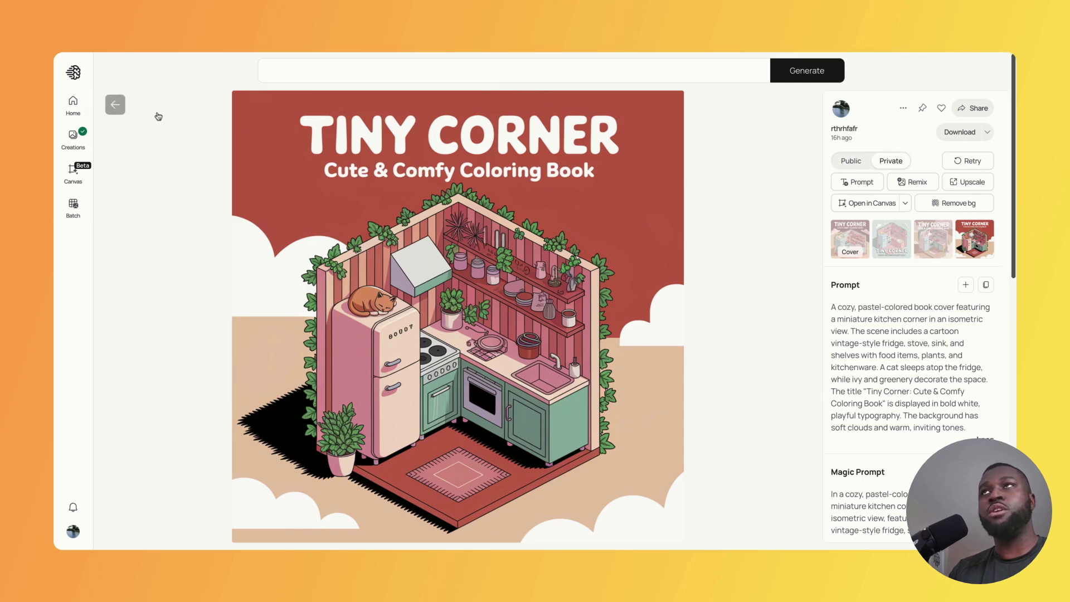
key("Escape")
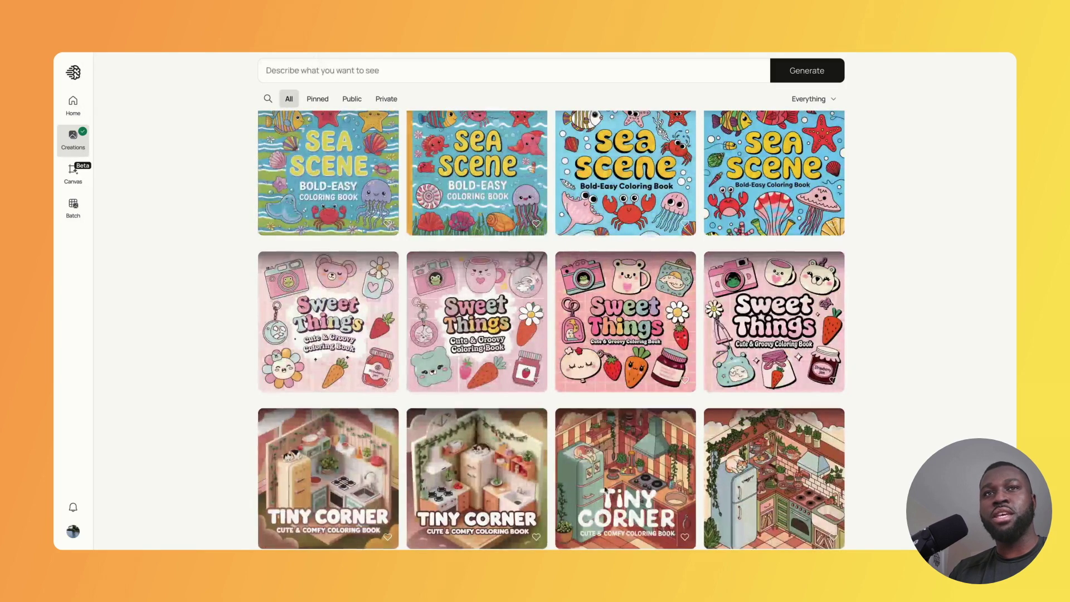
Examine the other set of Tiny Corner covers in the second gallery for comparison
scroll(745, 488, "down", 1)
scroll(763, 472, "down", 1)
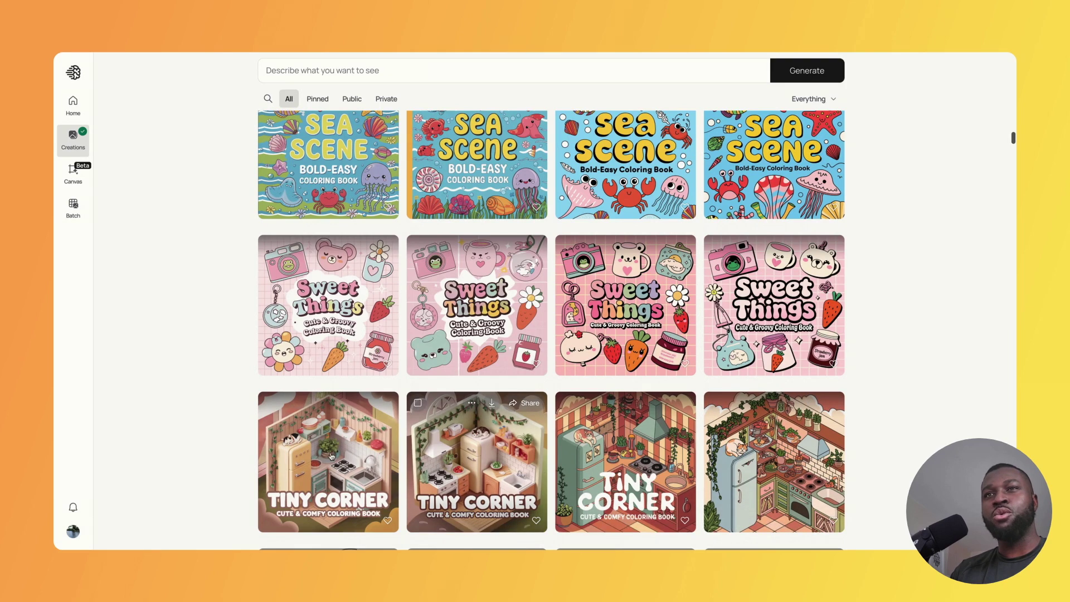
mouse_move(330, 456)
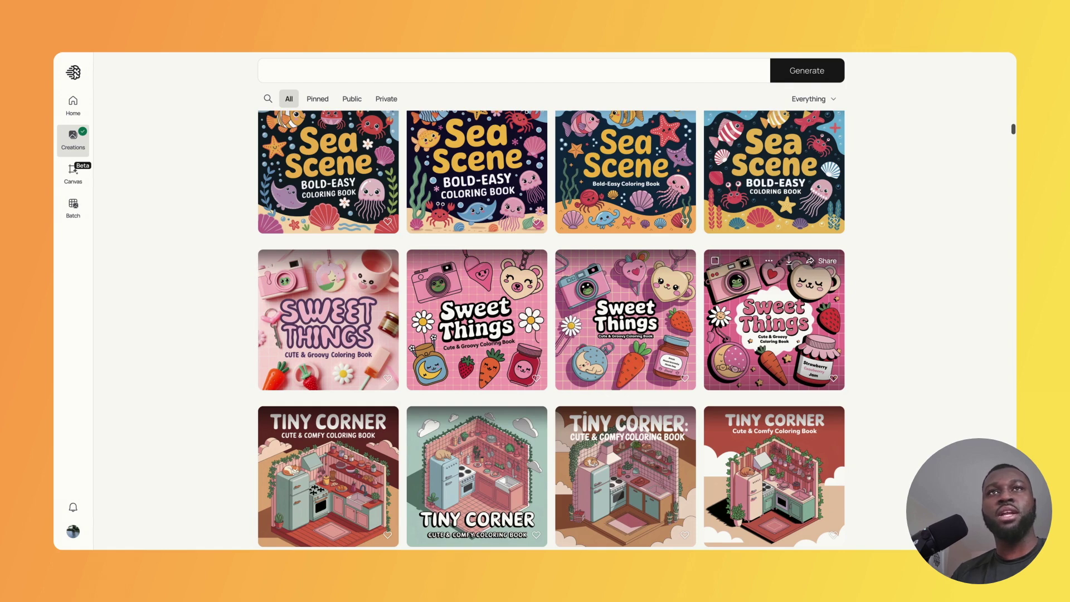
Open the fourth Sweet Things cover with the white title cloud, read its full prompt and close it
left_click(774, 319)
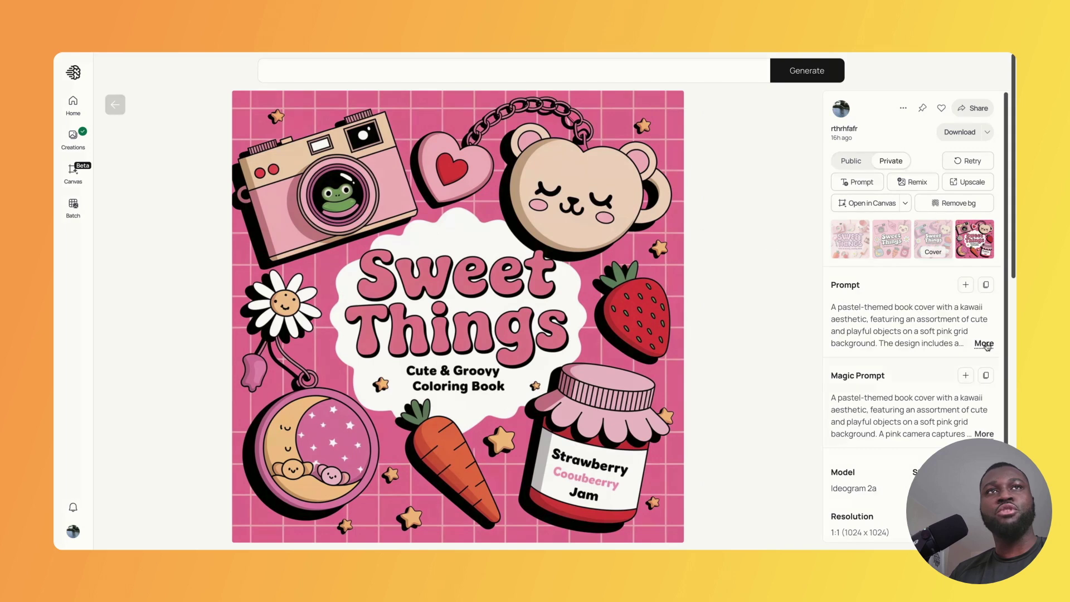
left_click(984, 344)
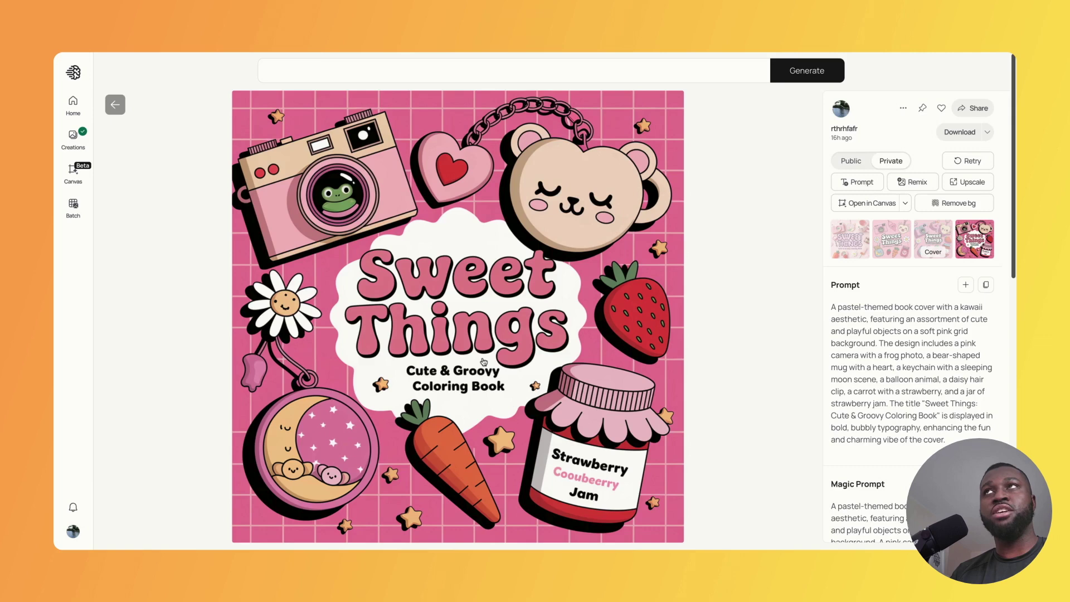
key("Escape")
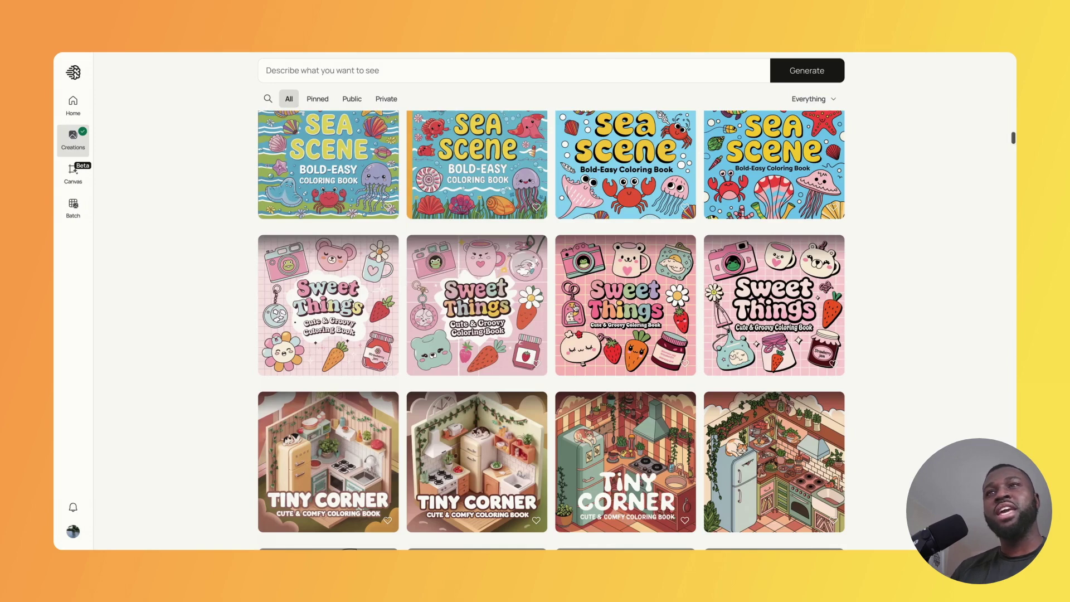
Compare the Sweet Things covers in the second gallery with those in the Ideogram 2a gallery
mouse_move(773, 315)
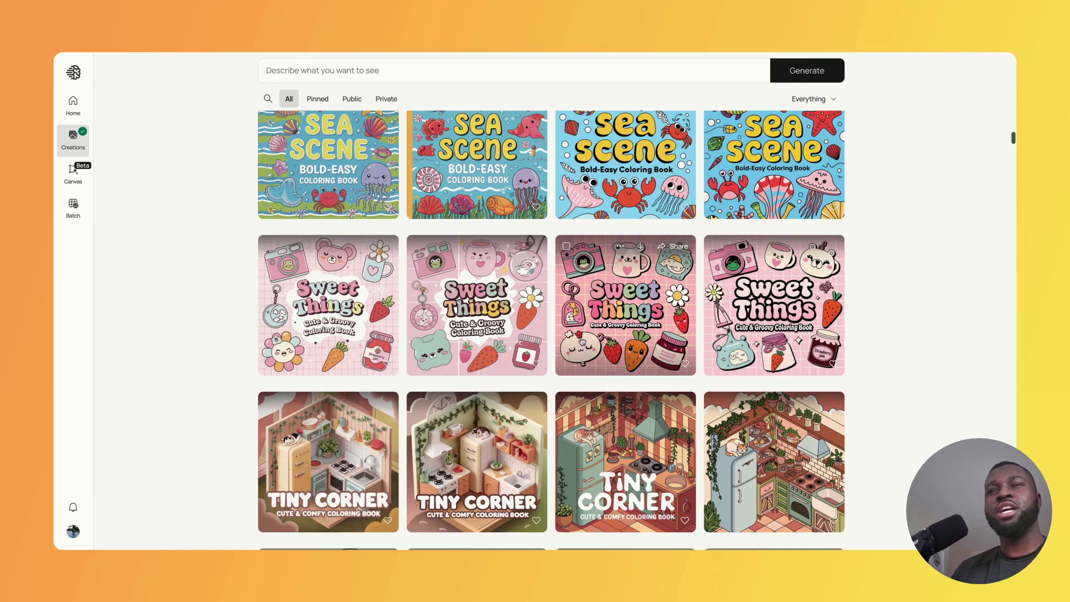
mouse_move(280, 340)
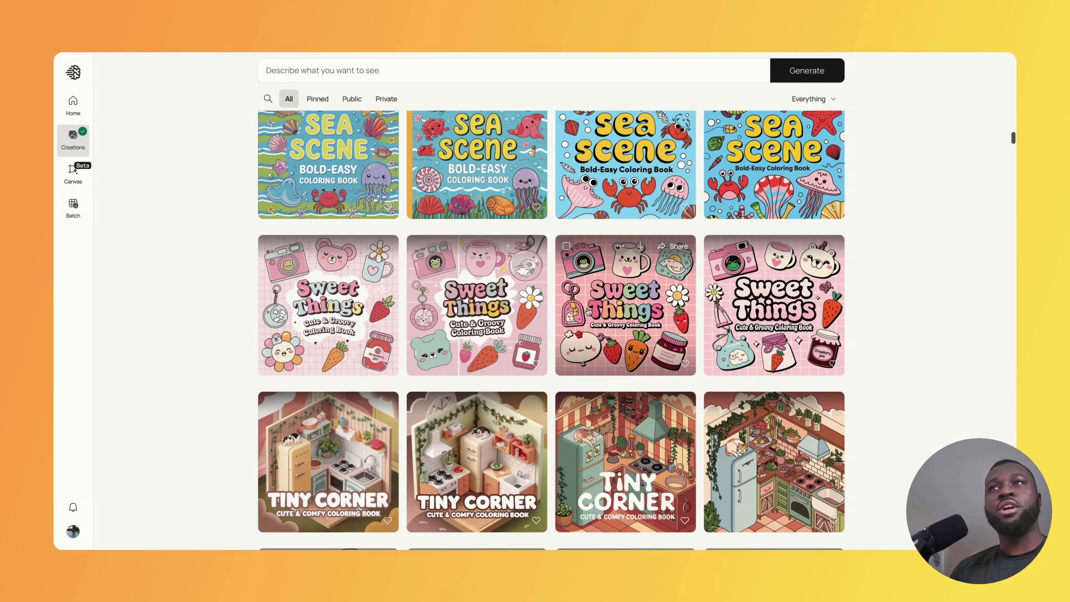
mouse_move(504, 312)
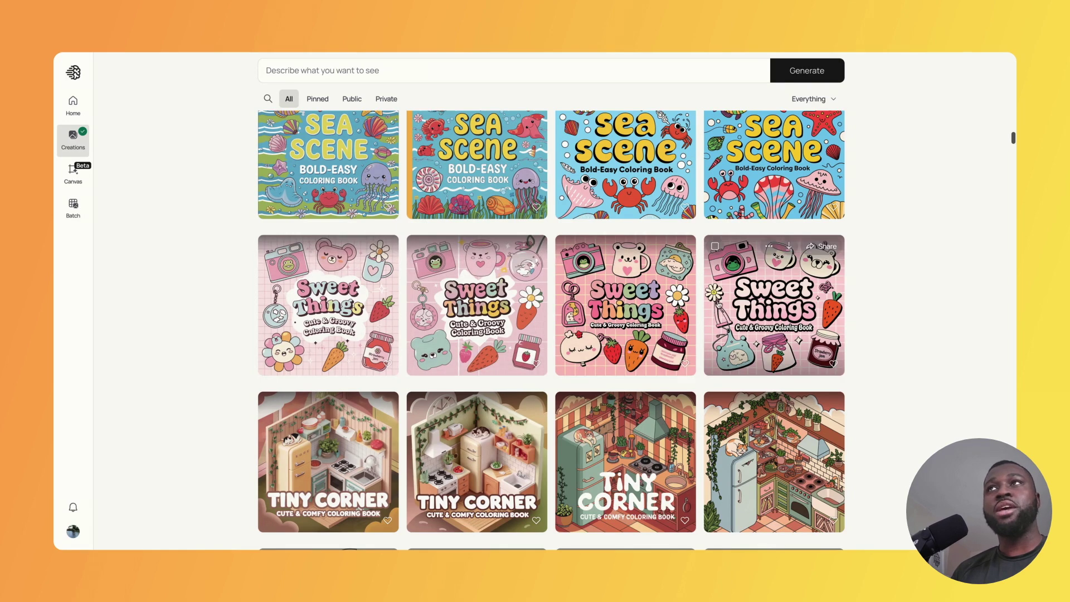
left_click(139, 50)
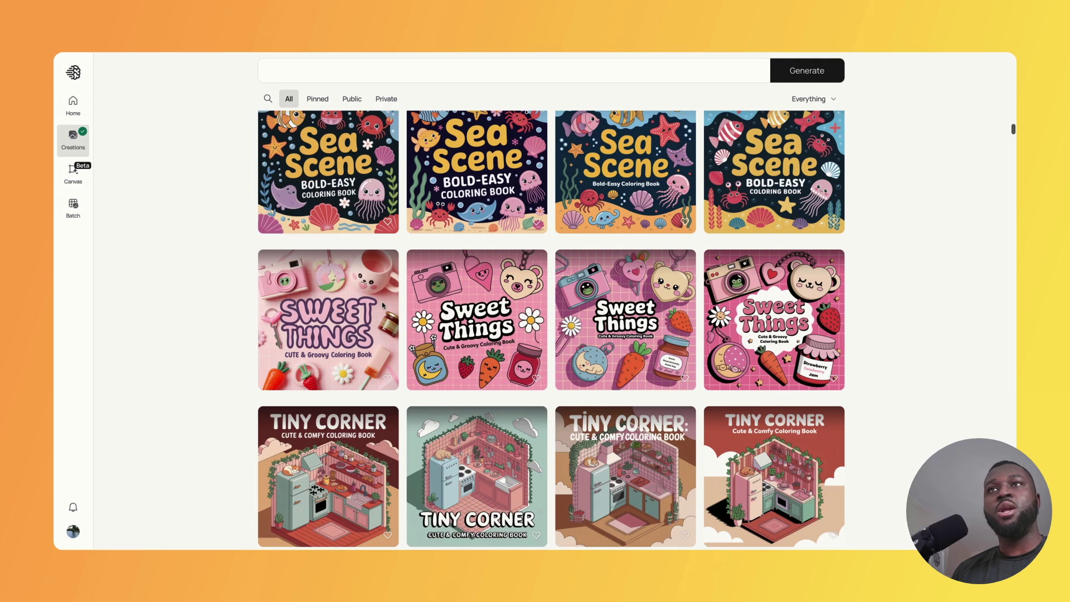
mouse_move(383, 305)
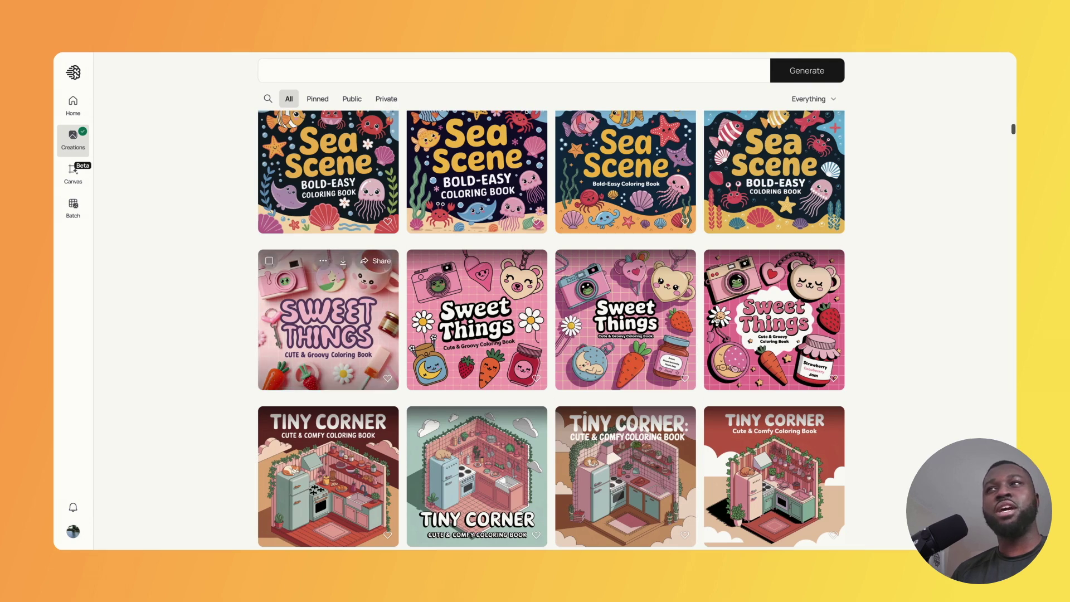
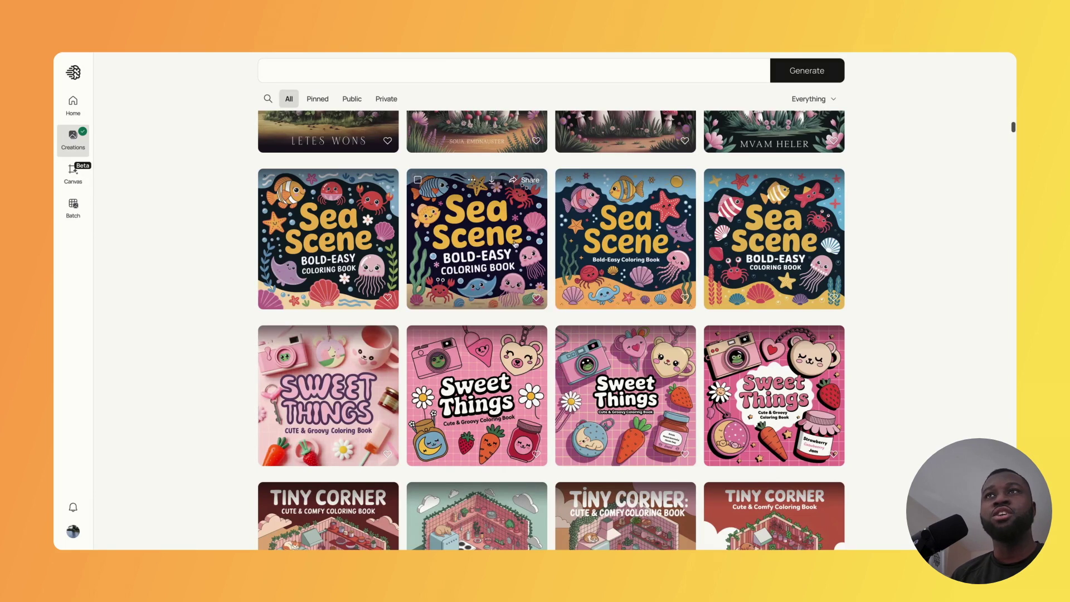
Open the second dark-background Sea Scene cover, read its full prompt and go back to the gallery
left_click(537, 244)
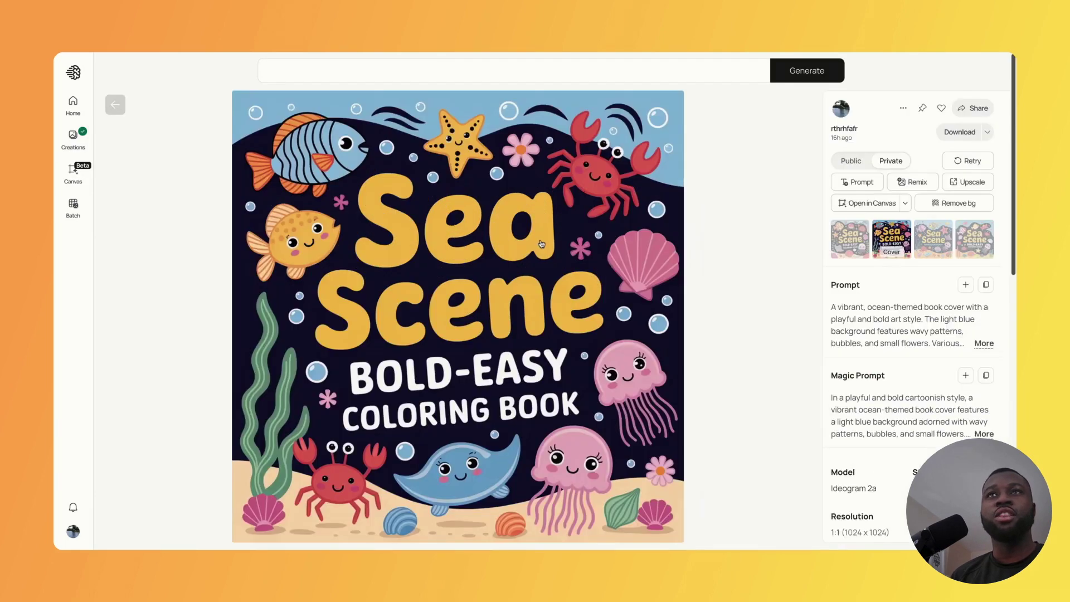
left_click(984, 342)
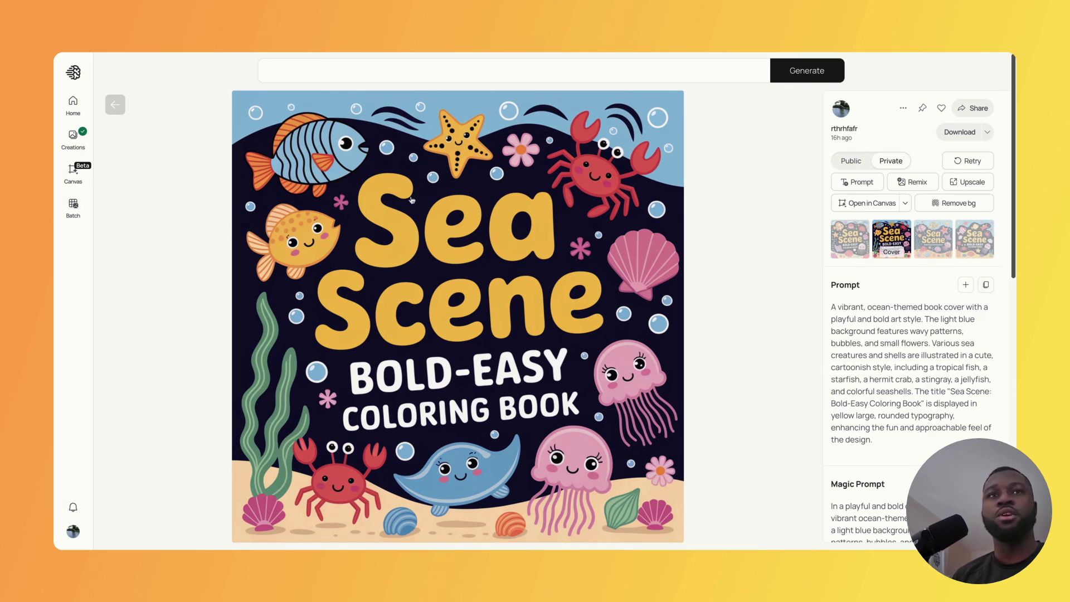
left_click(114, 113)
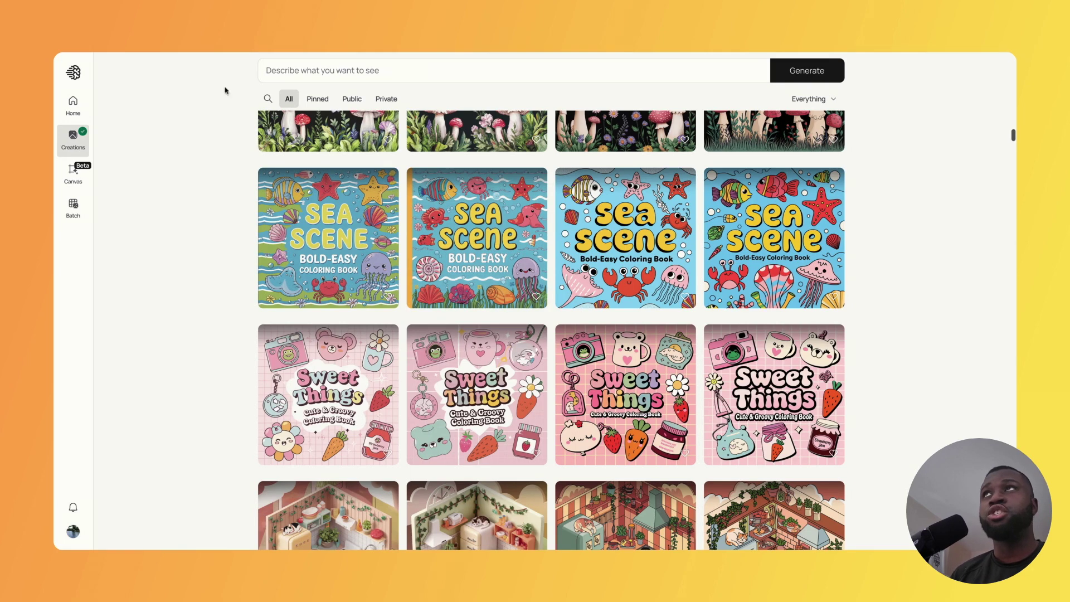
Examine the Sea Scene and Stress Free Coloring Book covers in the second gallery
key("ctrl+r")
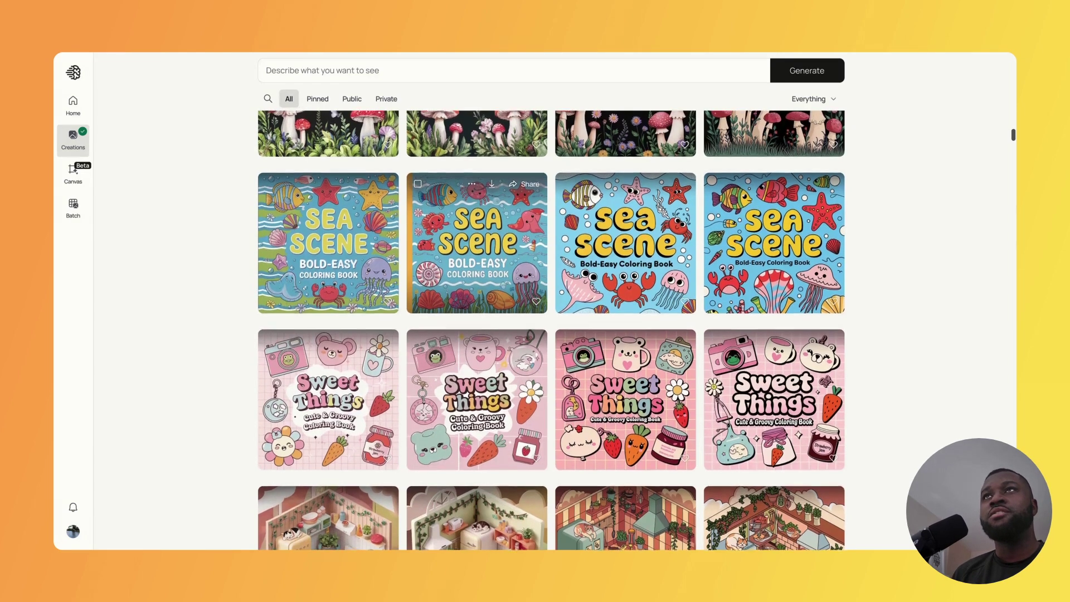
scroll(476, 234, "up", 3)
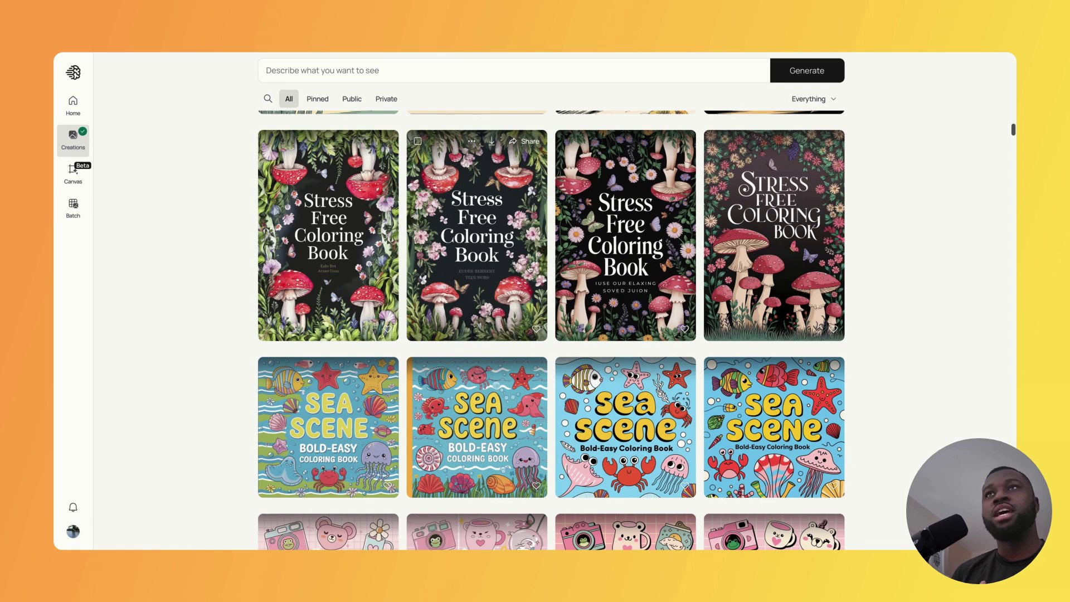
left_click(177, 54)
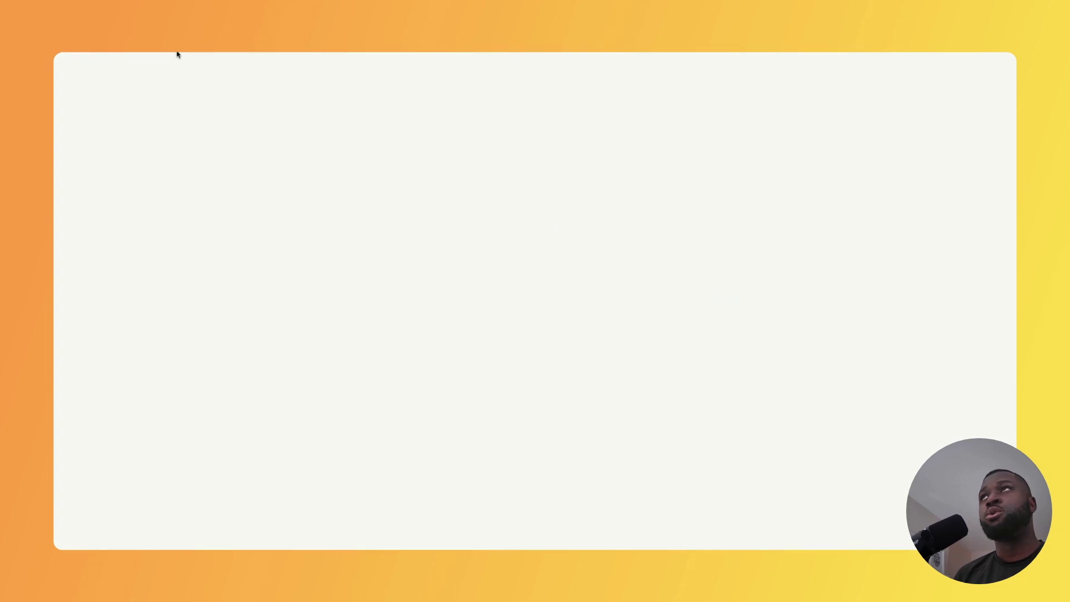
In the Ideogram 2a gallery, open the fourth Stress Free Coloring Book cover with the large central toadstool and expand its full prompt
scroll(329, 168, "up", 6)
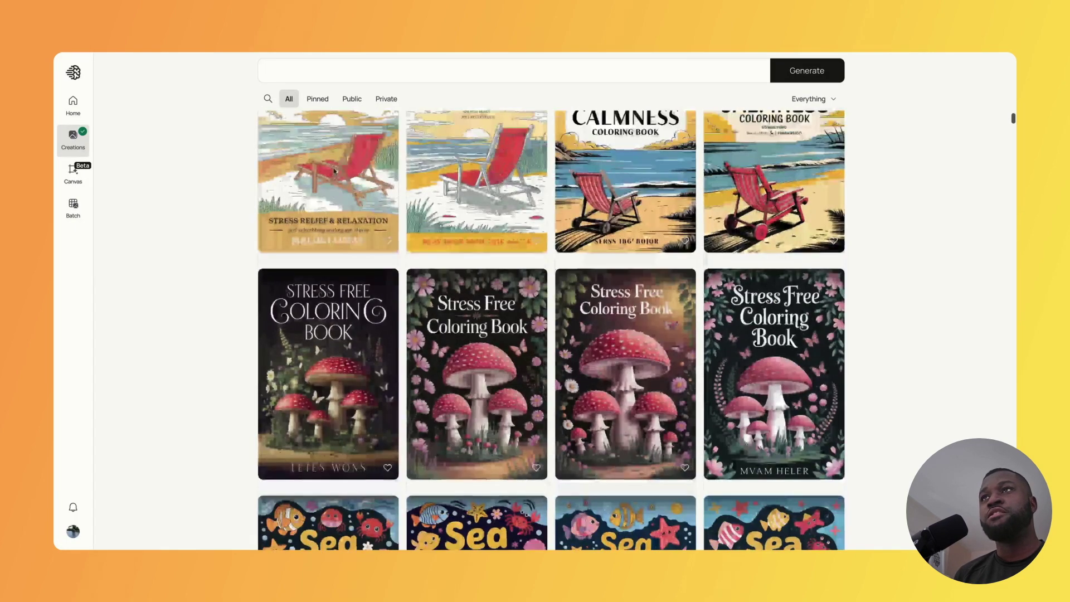
scroll(334, 170, "down", 1)
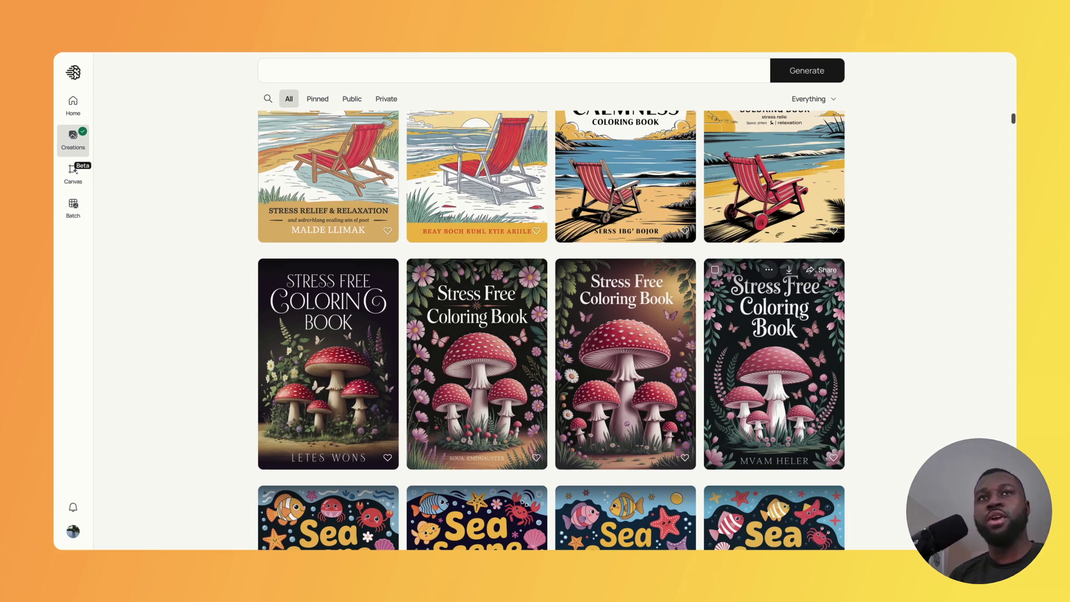
left_click(745, 365)
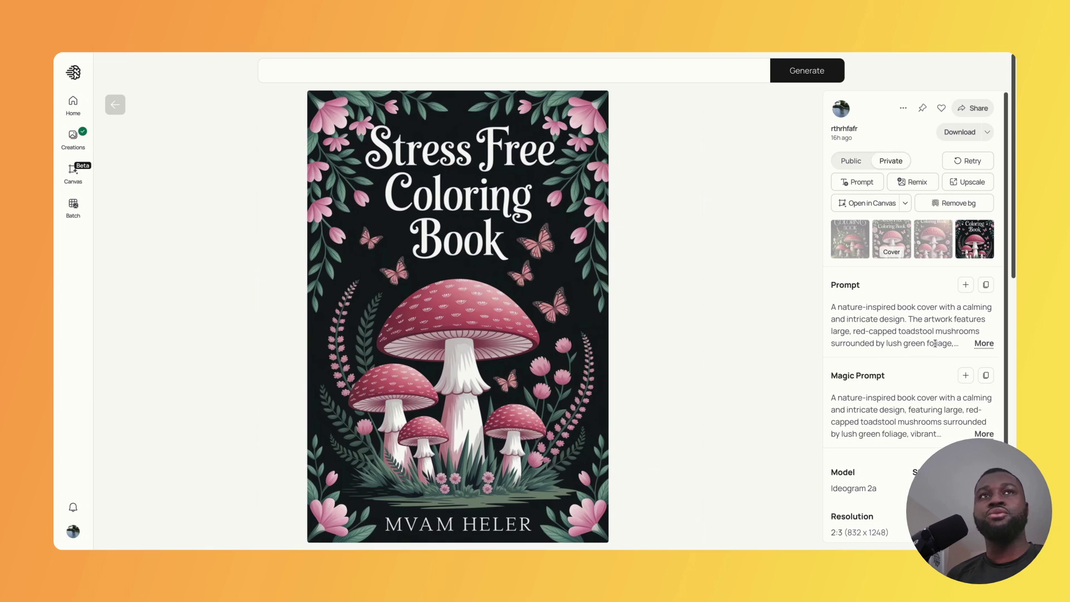
left_click(983, 343)
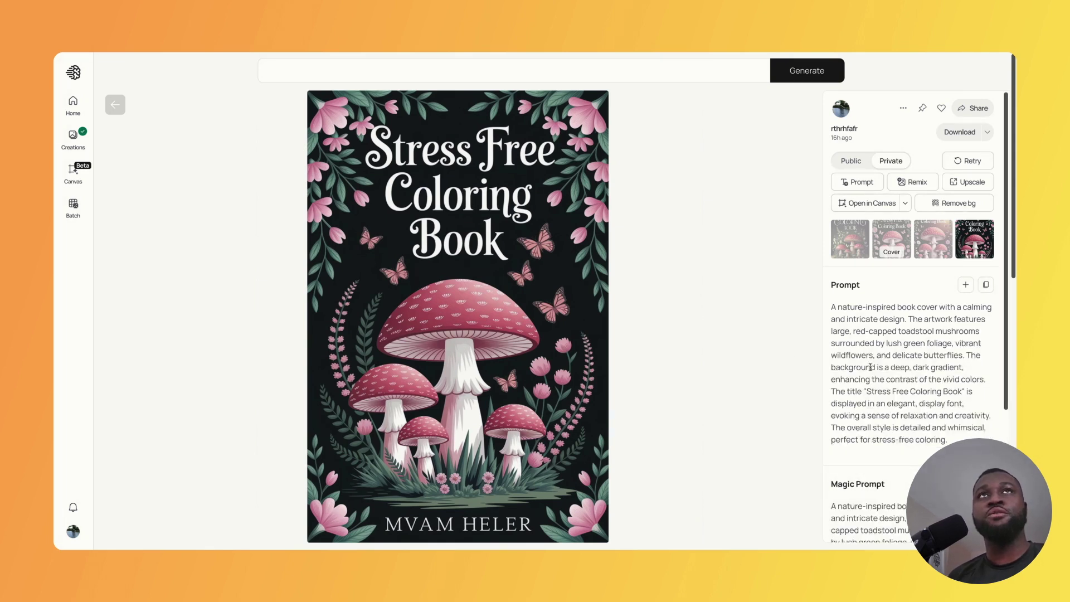
Close the cover and compare the Stress Free Coloring Book covers in the two galleries
left_click(115, 105)
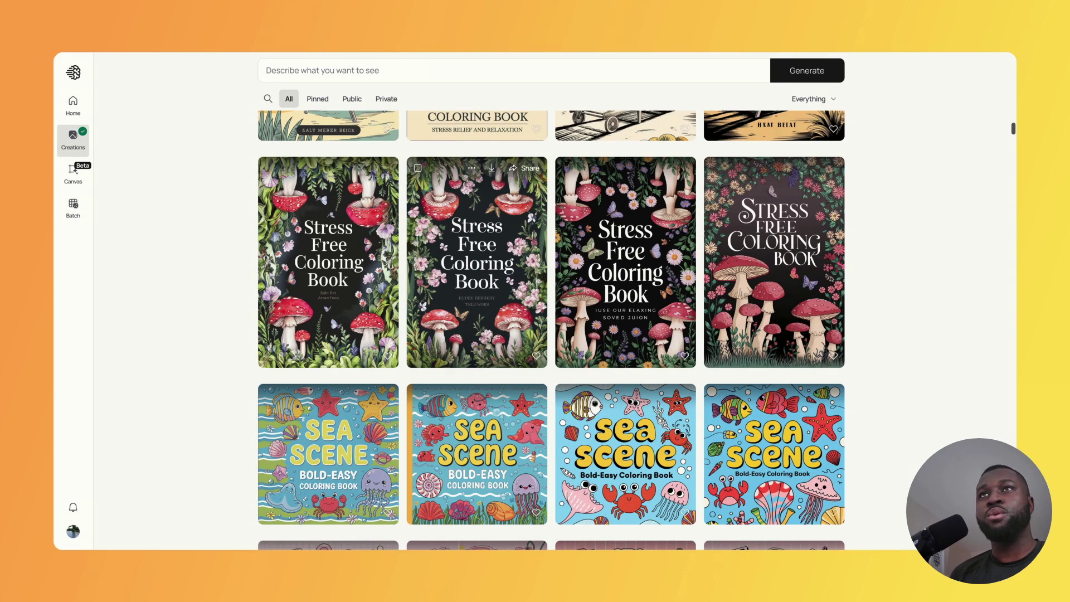
scroll(551, 329, "down", 5)
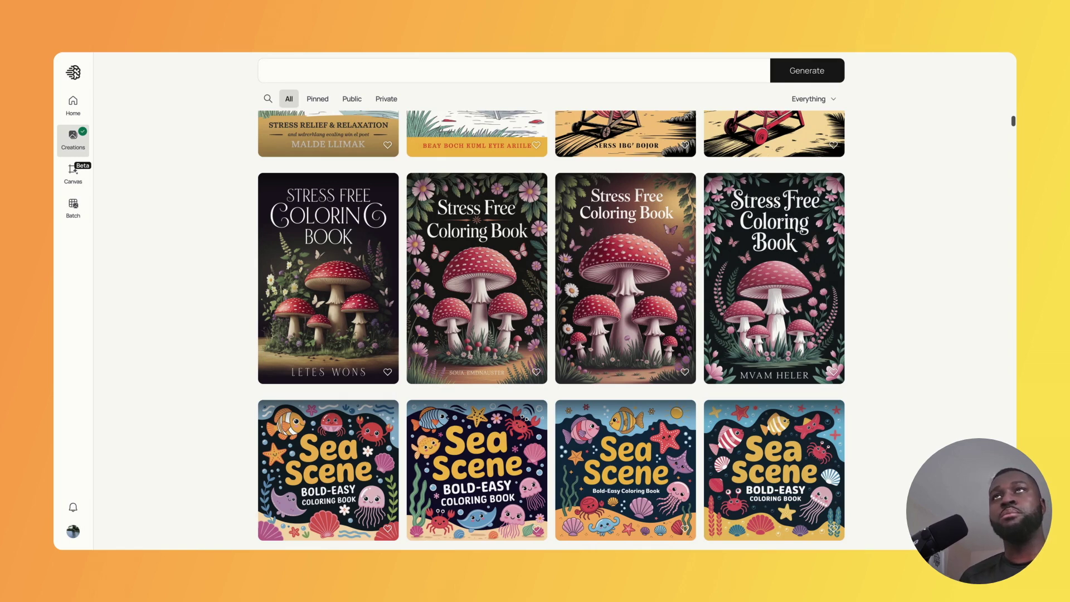
scroll(372, 127, "up", 3)
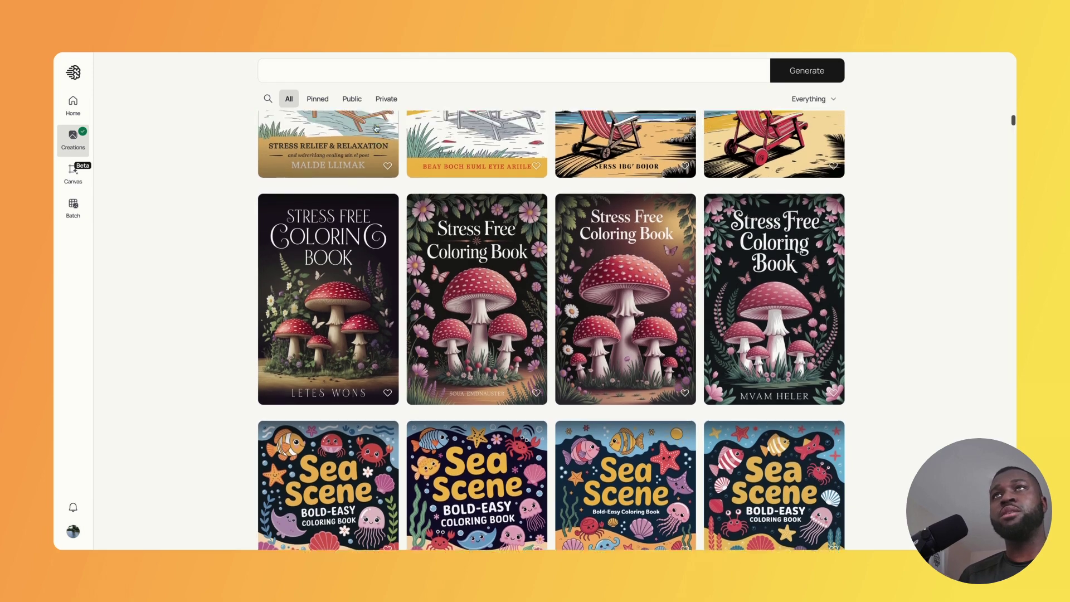
Open the second 99 Calmness Coloring Book cover with the red beach chair, read its full prompt and go back to the gallery
scroll(376, 128, "up", 5)
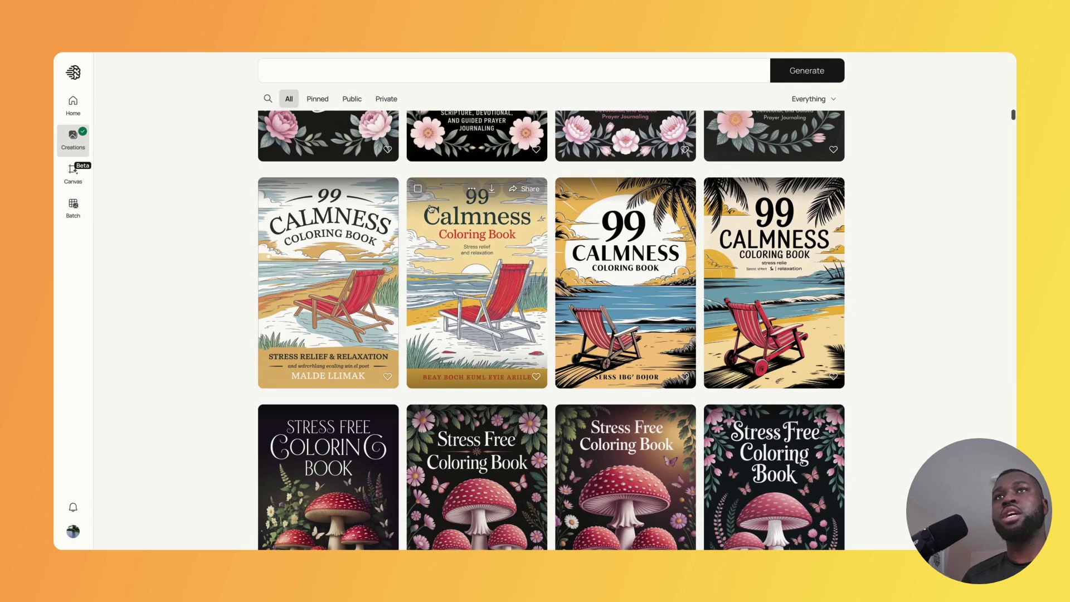
scroll(440, 237, "up", 1)
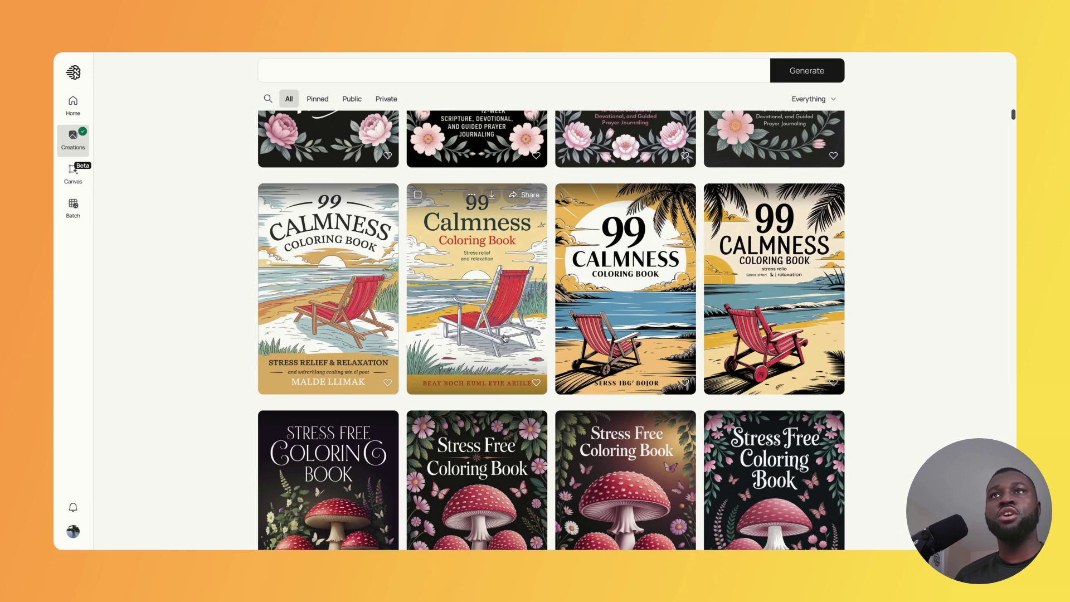
left_click(531, 324)
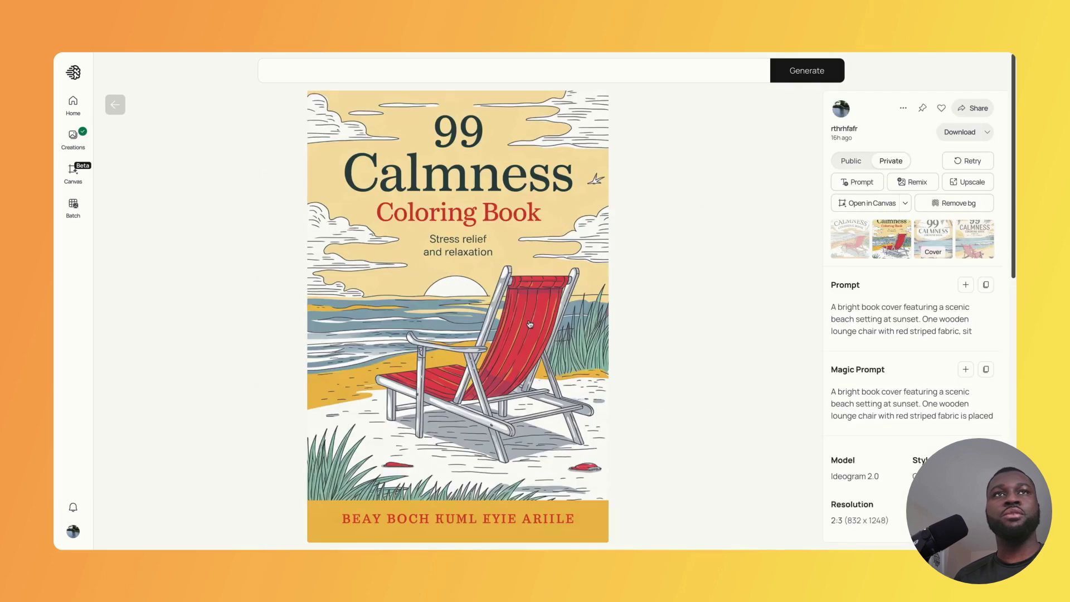
left_click(984, 346)
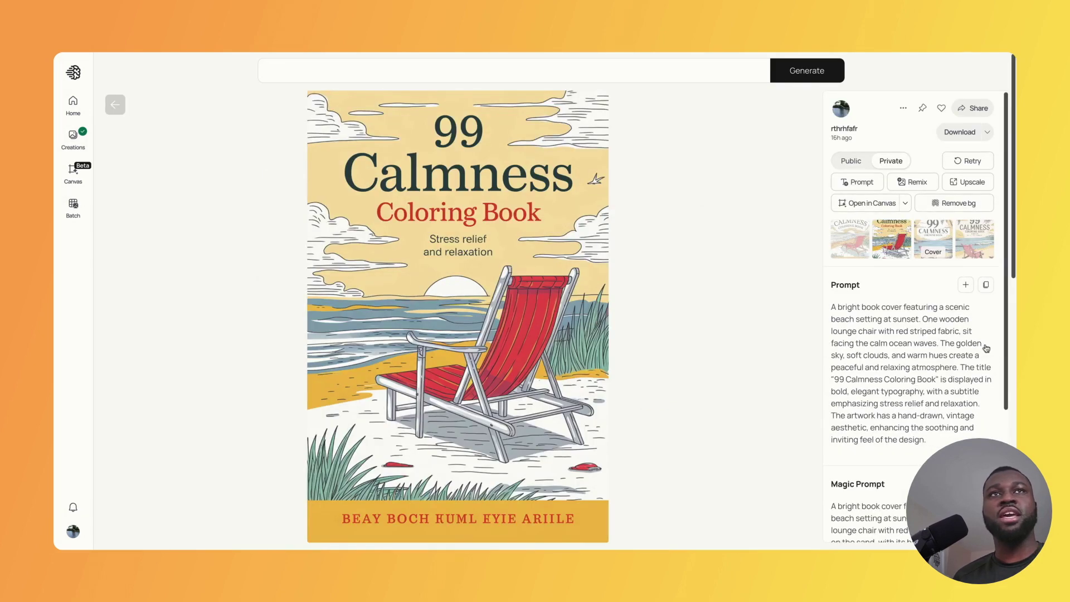
scroll(828, 364, "down", 1)
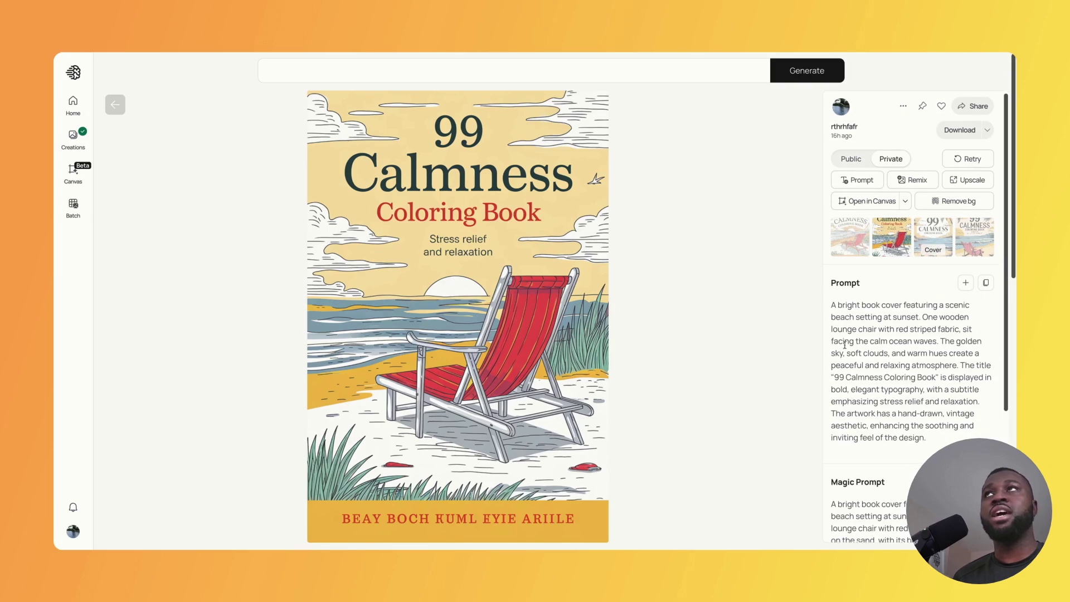
left_click(116, 105)
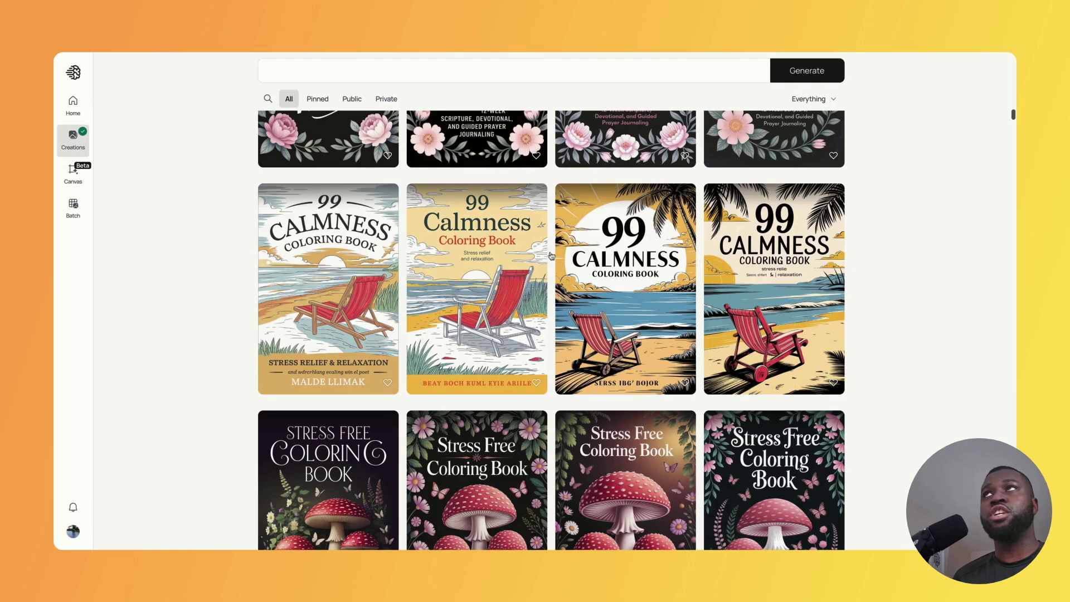
Compare the 99 Calmness Coloring Book covers with those in the second gallery
left_click(174, 49)
scroll(390, 235, "up", 5)
scroll(390, 235, "up", 1)
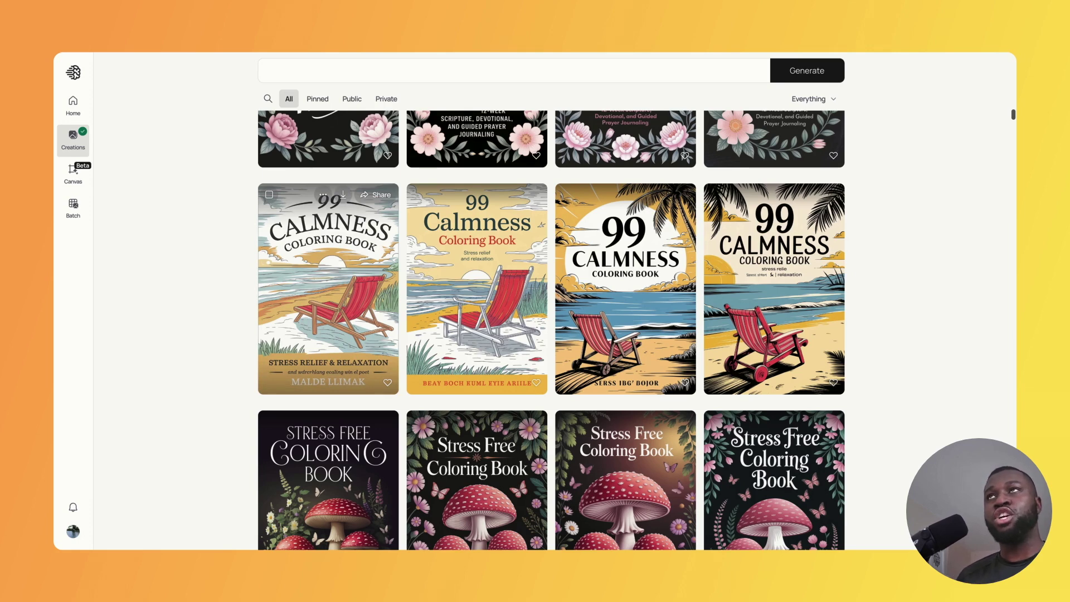
Open the second Prayer Journal for Women cover in the first gallery, read its full prompt and go back to the gallery
scroll(329, 279, "up", 3)
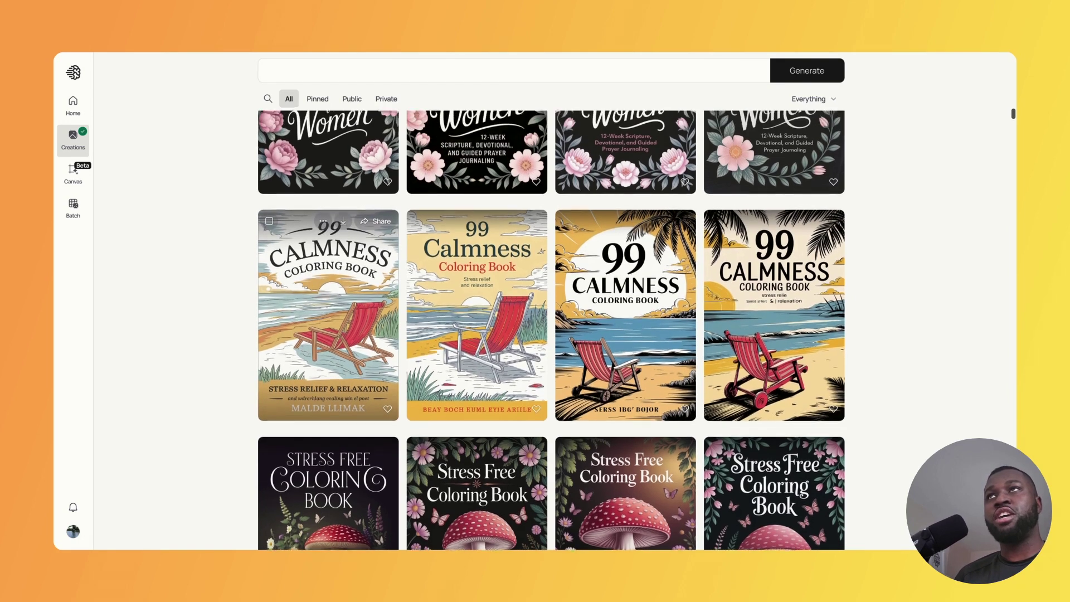
scroll(343, 256, "up", 2)
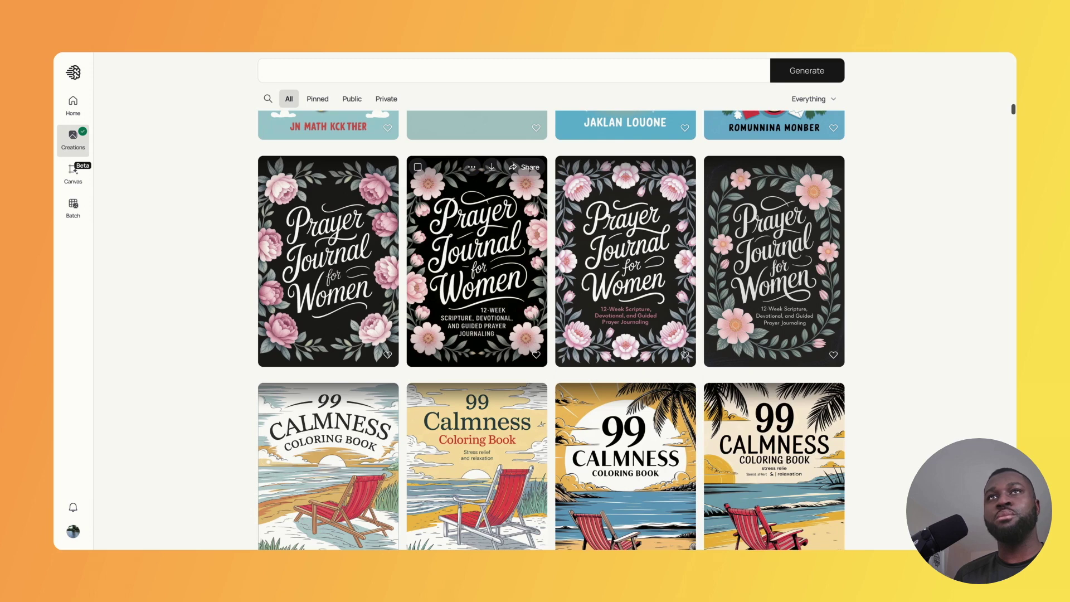
scroll(587, 263, "up", 1)
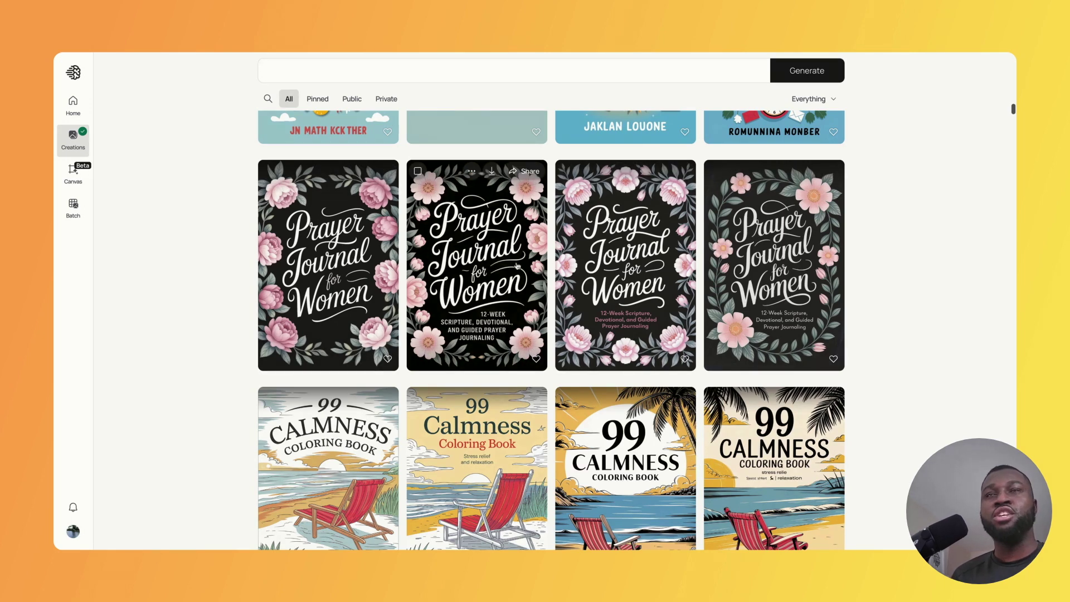
left_click(518, 267)
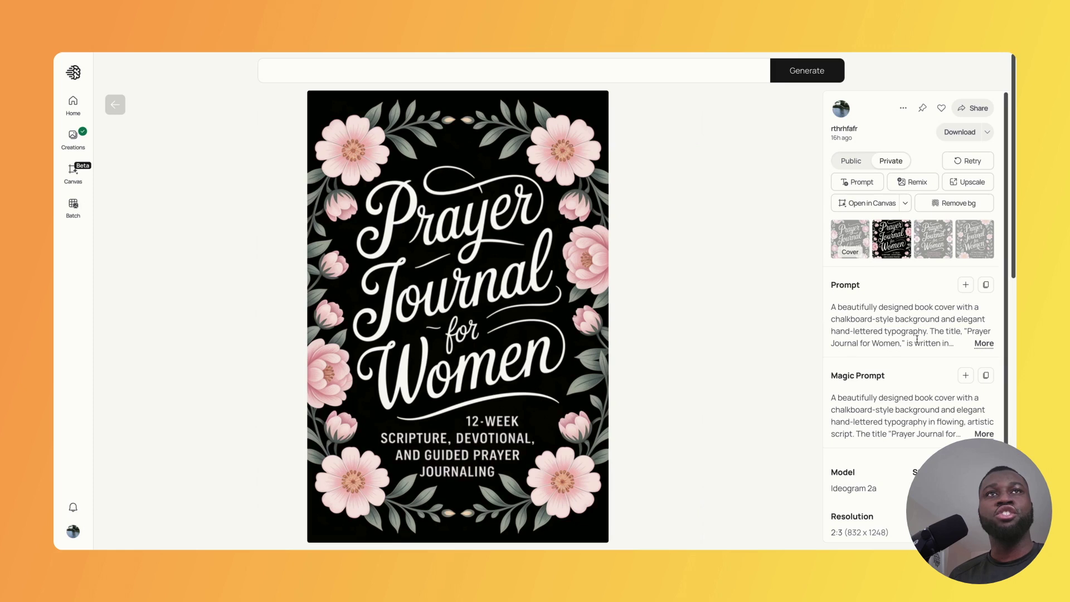
left_click(983, 344)
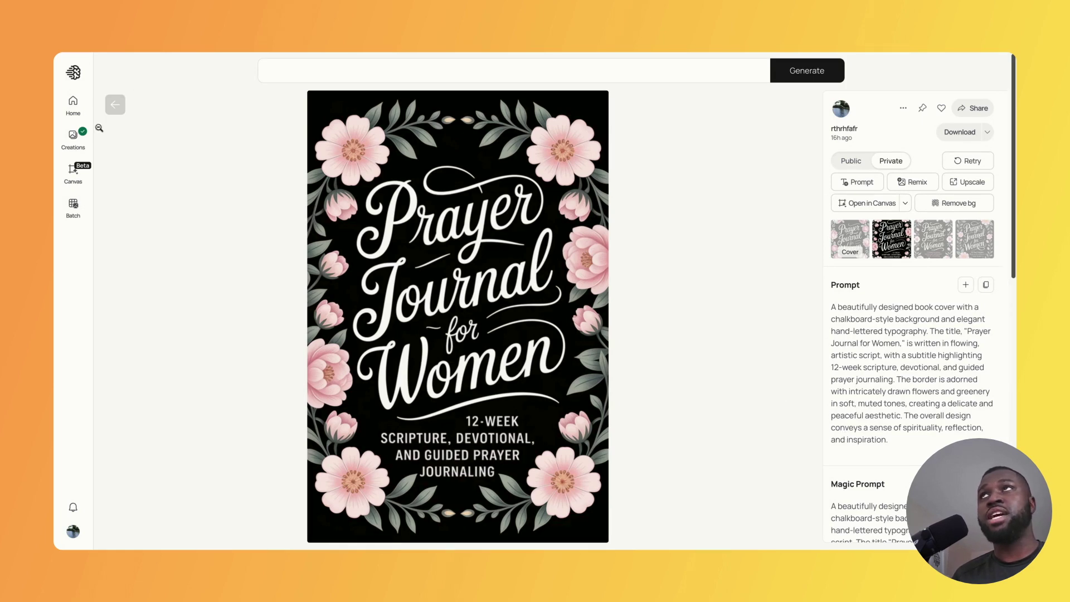
left_click(115, 104)
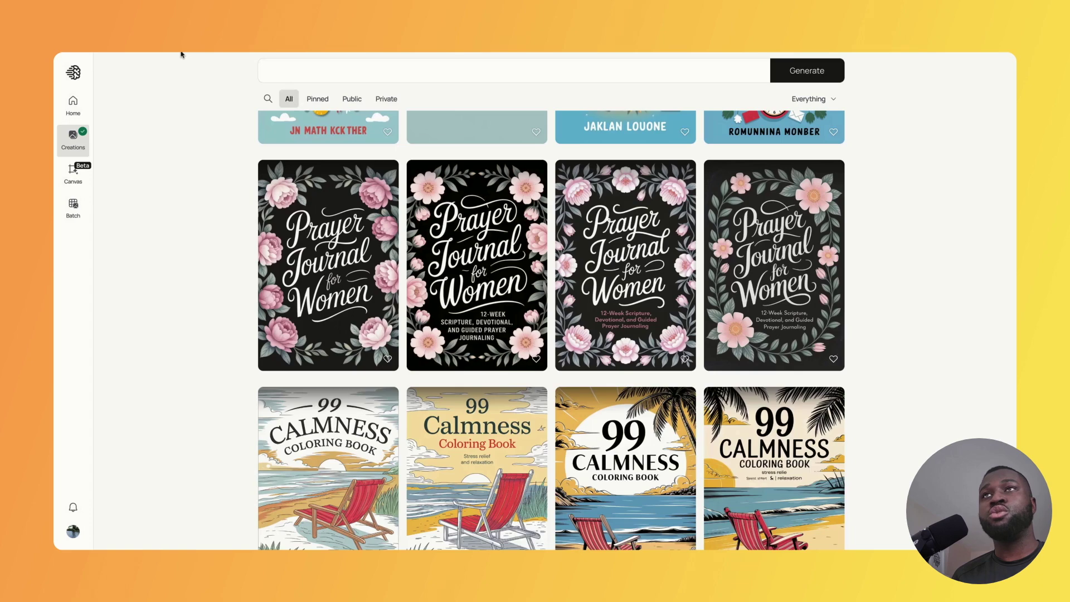
Compare the Prayer Journal for Women covers in the two galleries
scroll(579, 255, "up", 4)
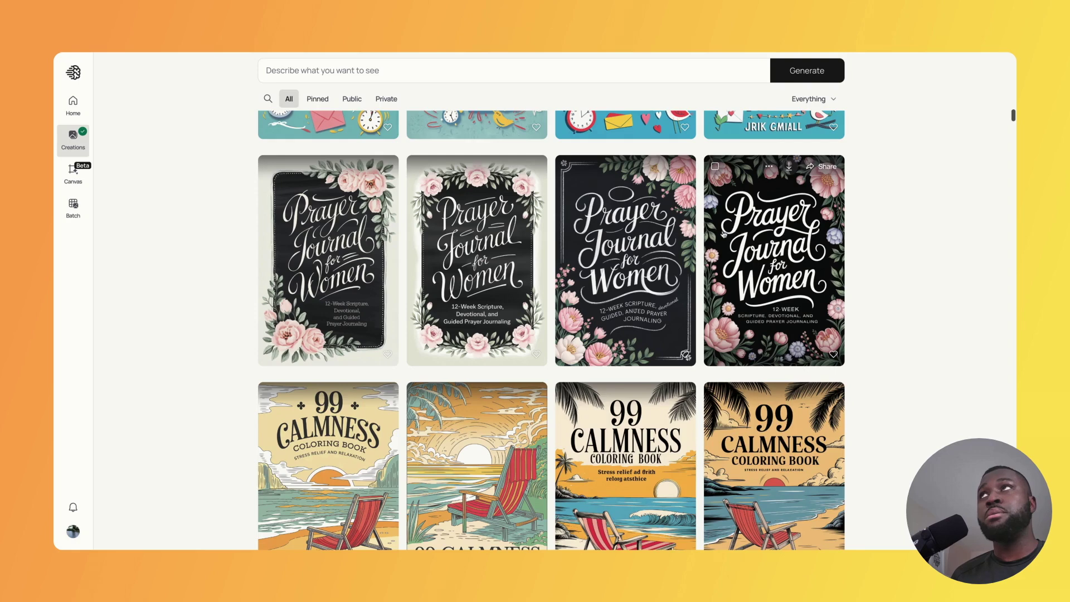
left_click(95, 55)
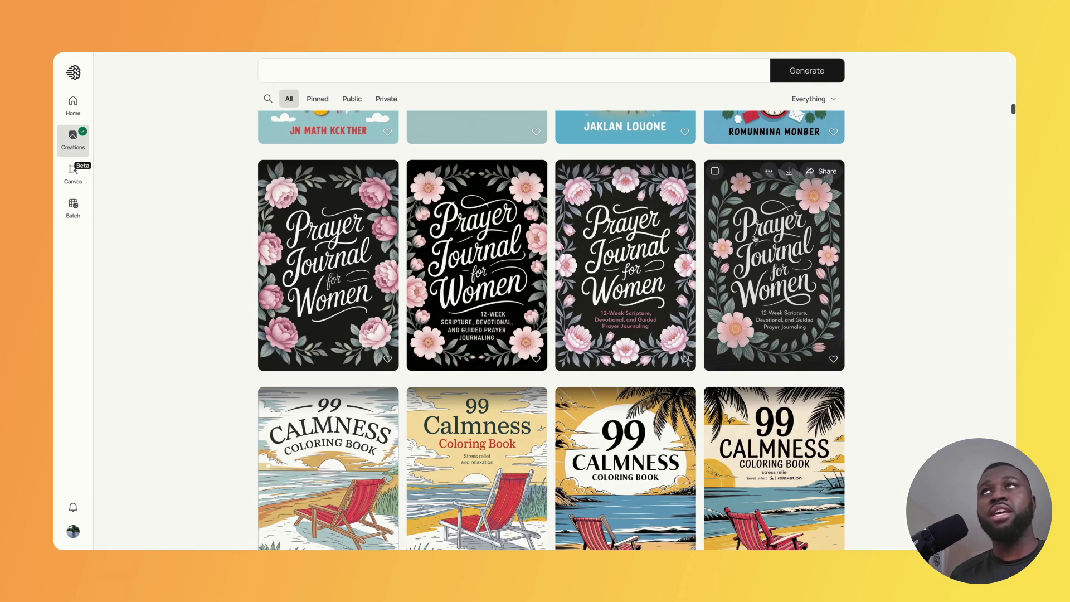
scroll(212, 151, "up", 1)
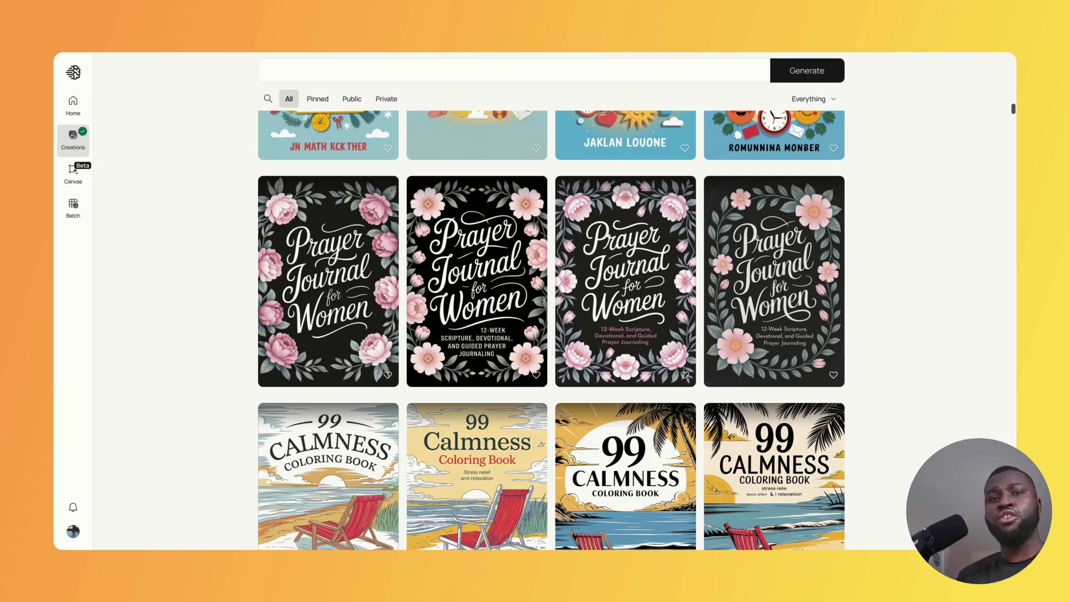
Open the third 5-Minute Gratitude Journal for Kids cover with the black-outlined title, read its full prompt and return to the gallery
scroll(552, 329, "up", 3)
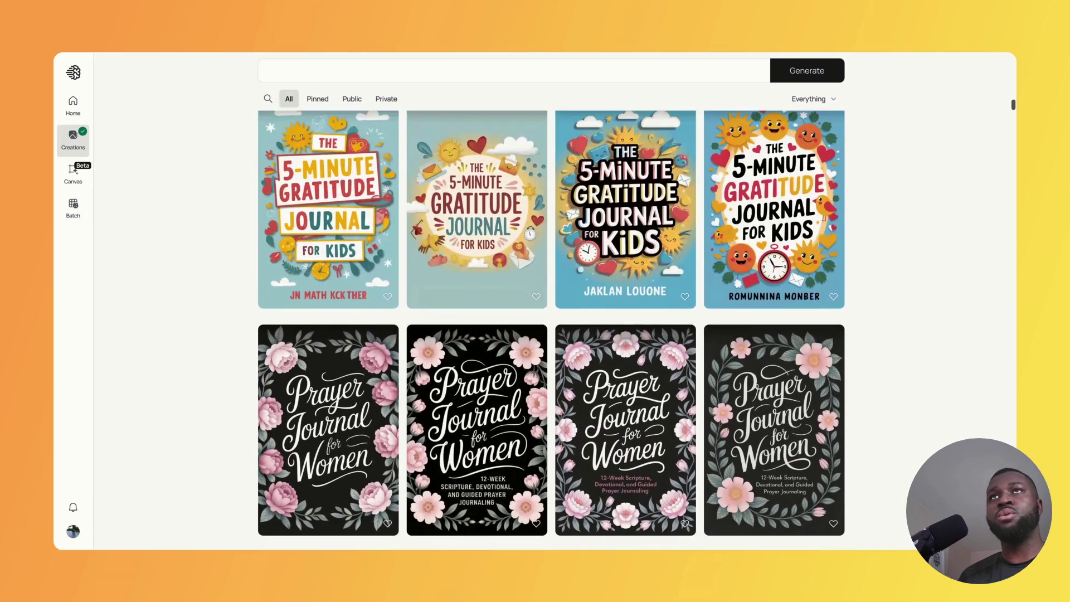
scroll(245, 172, "up", 1)
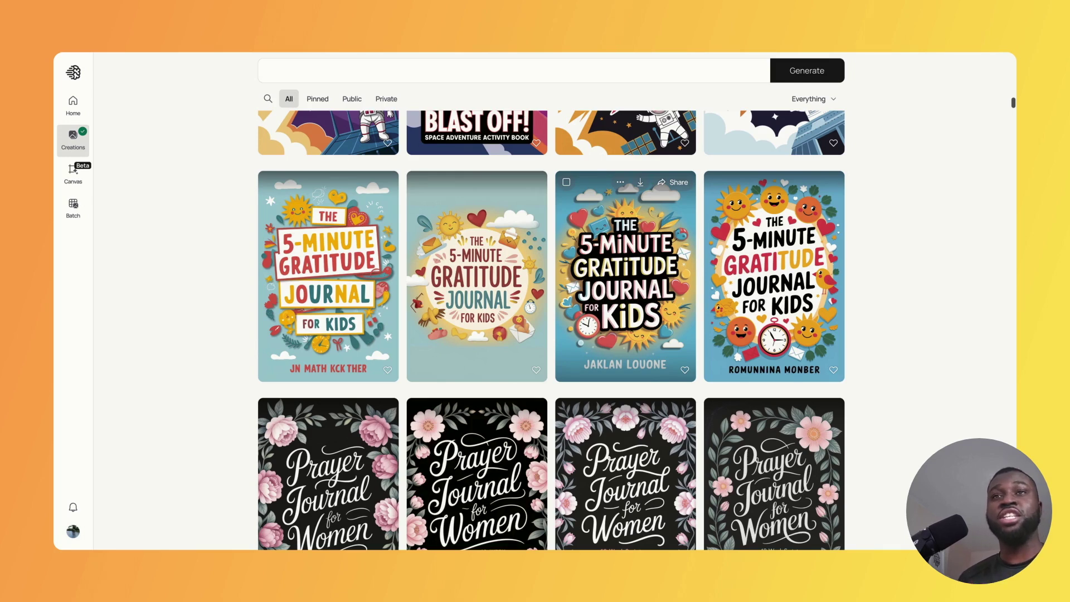
left_click(669, 245)
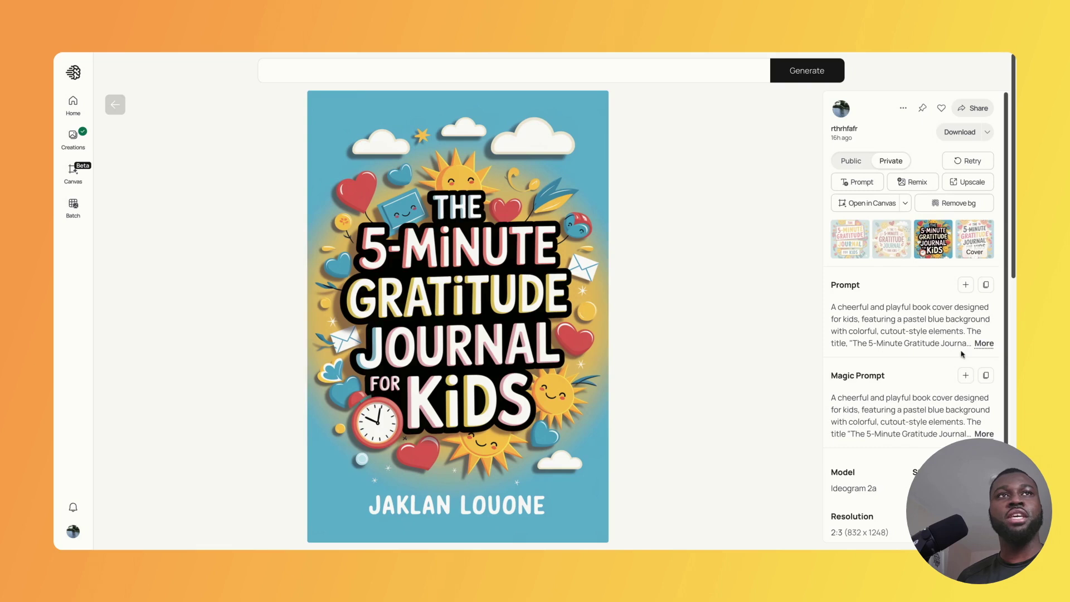
left_click(984, 344)
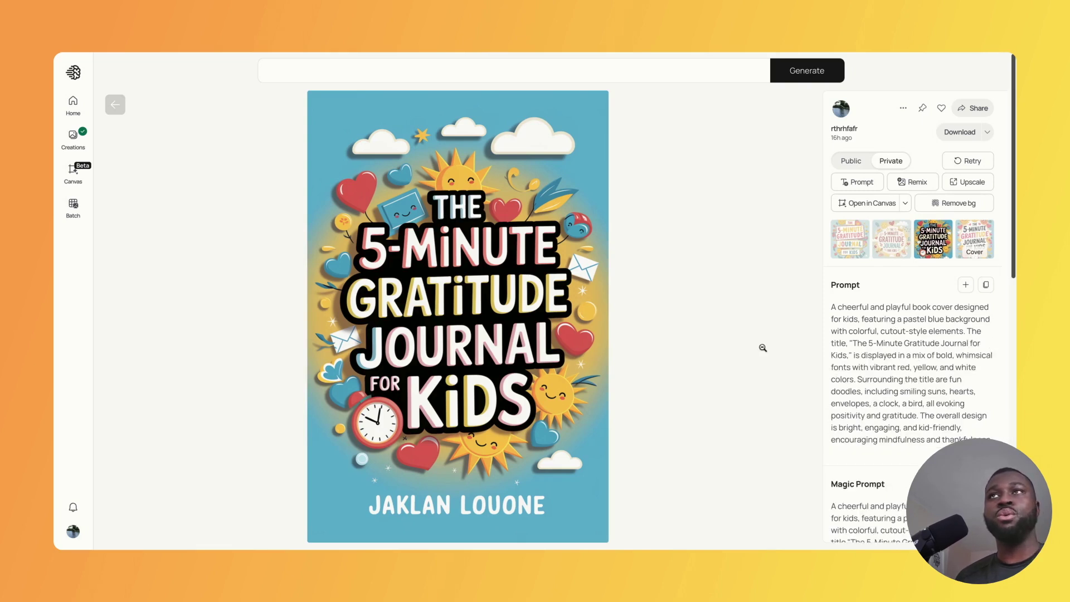
left_click(114, 105)
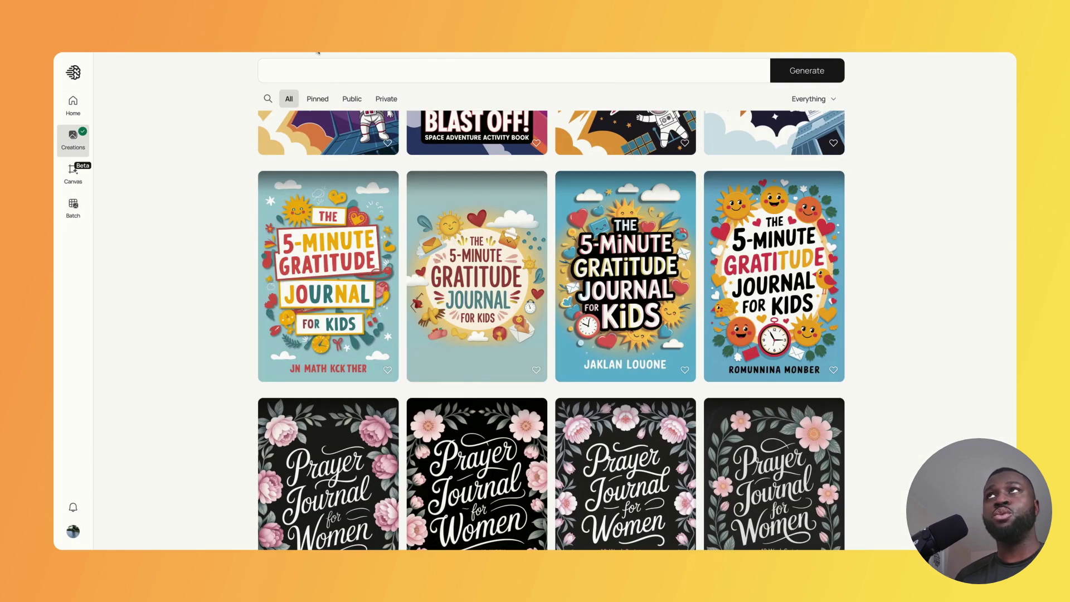
Compare the 5-Minute Gratitude Journal for Kids covers in the two galleries
scroll(443, 199, "up", 4)
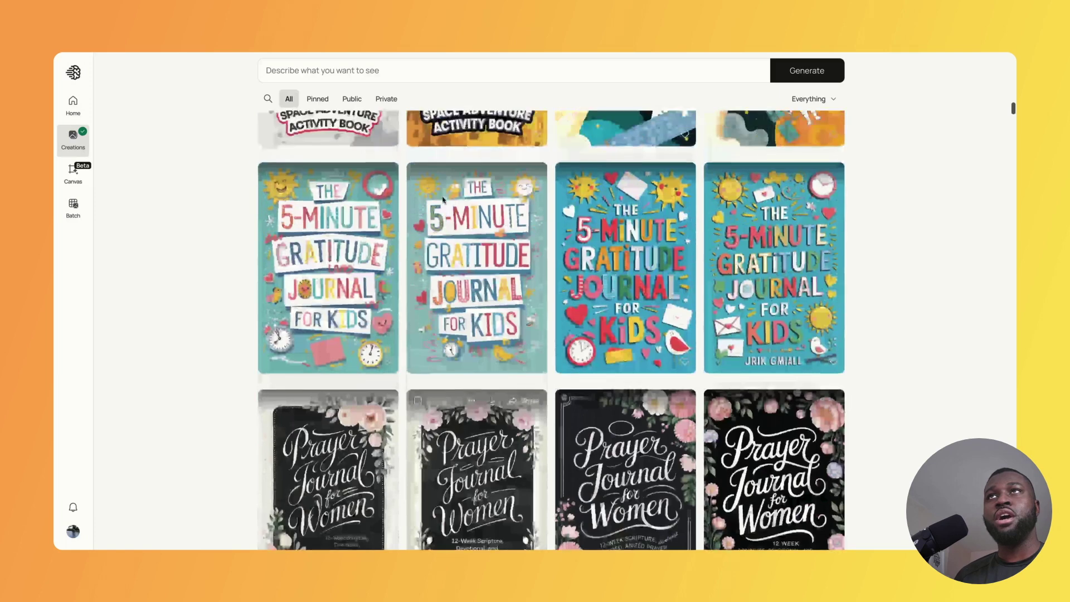
scroll(444, 200, "up", 1)
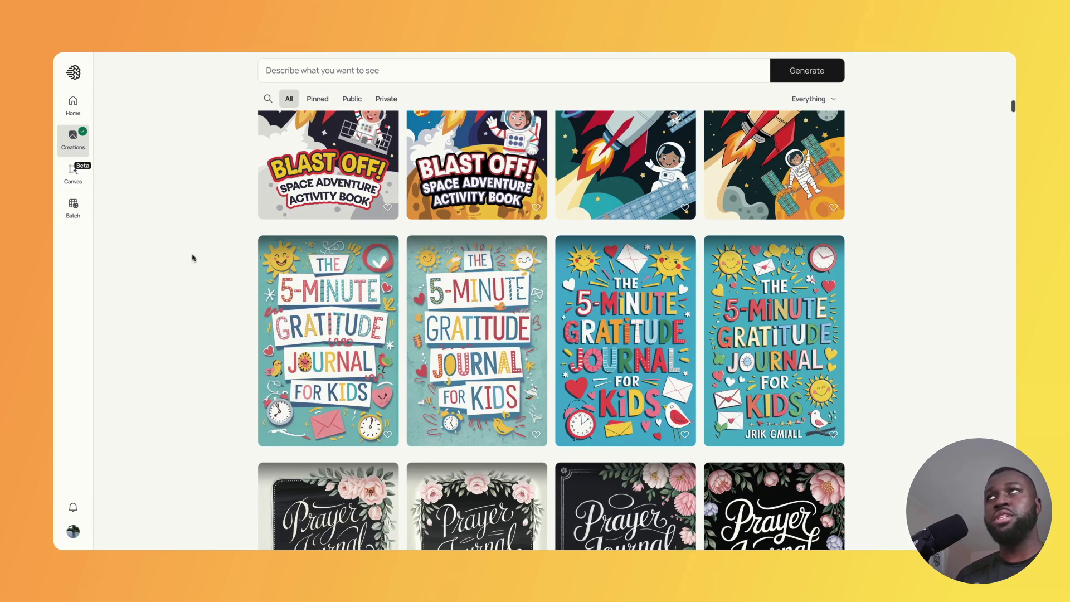
key("F5")
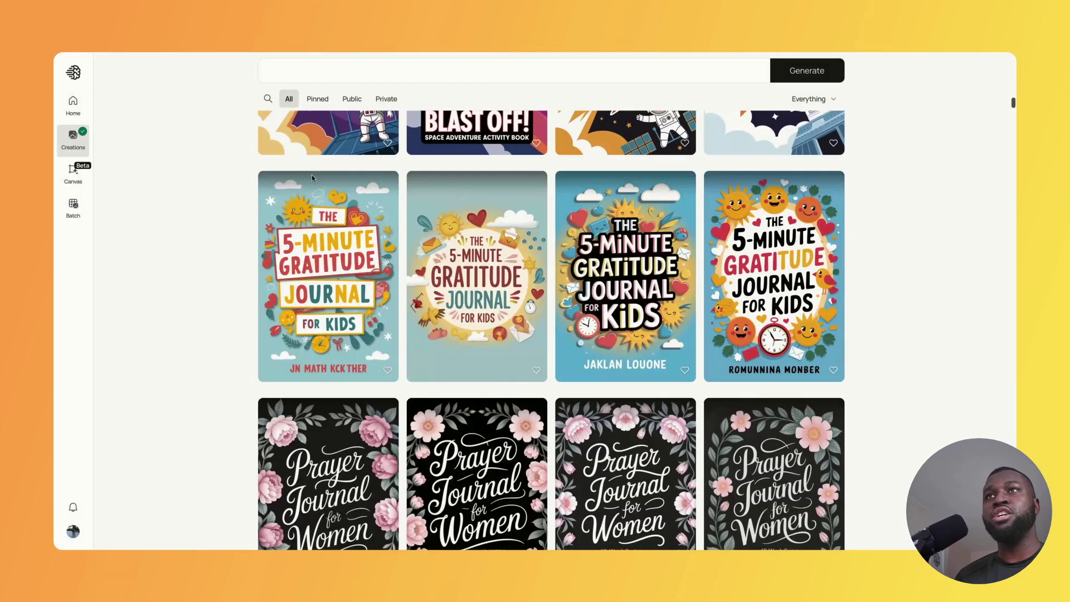
mouse_move(298, 272)
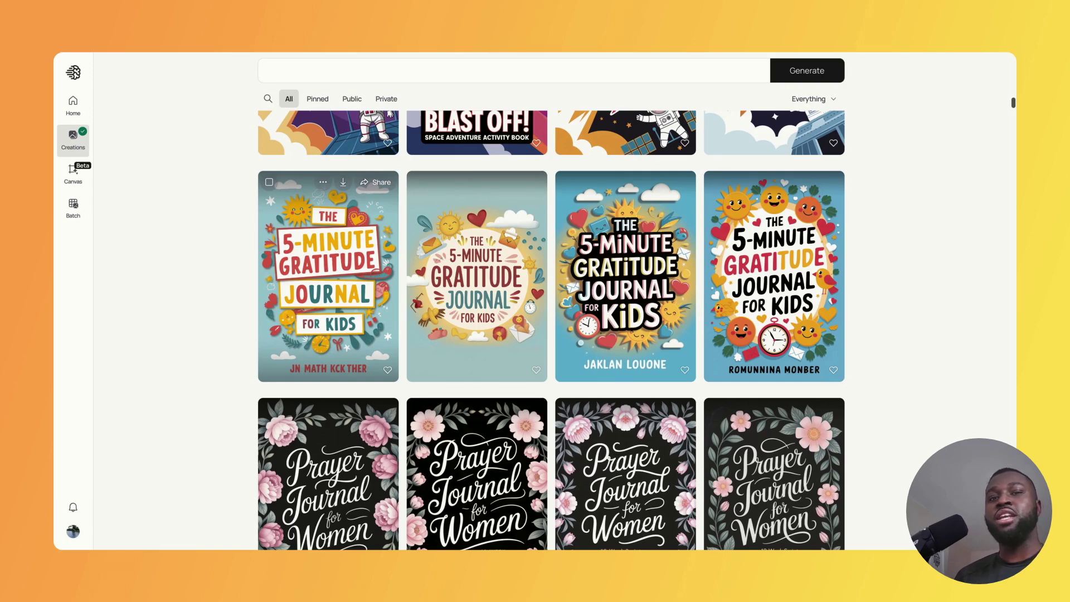
Open the first Blast Off! Space Adventure Activity Book cover in the first gallery, read its full prompt and return to the gallery
scroll(329, 279, "up", 3)
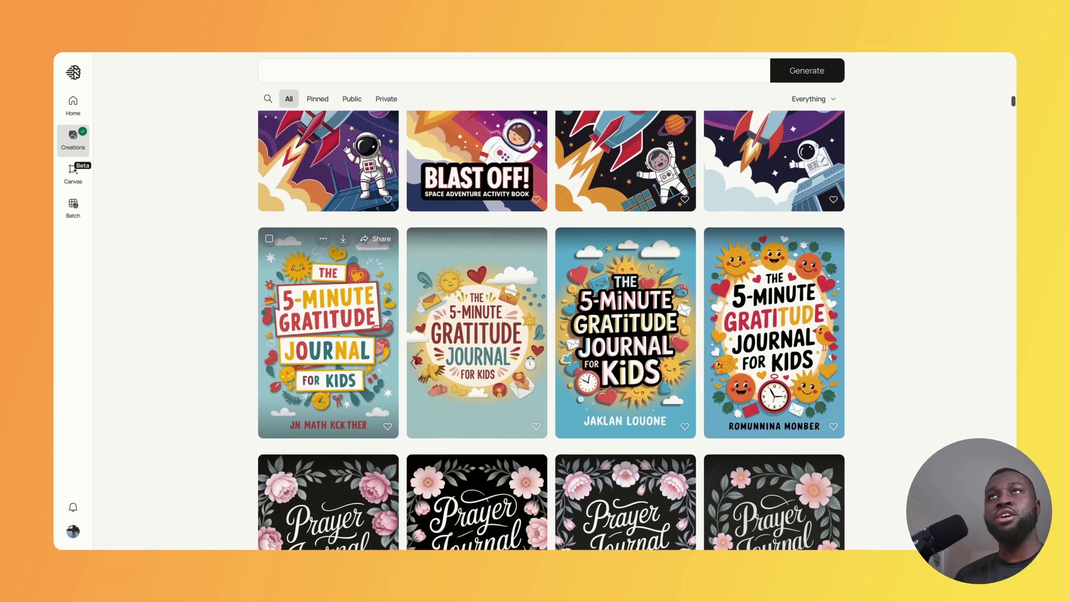
scroll(329, 279, "up", 2)
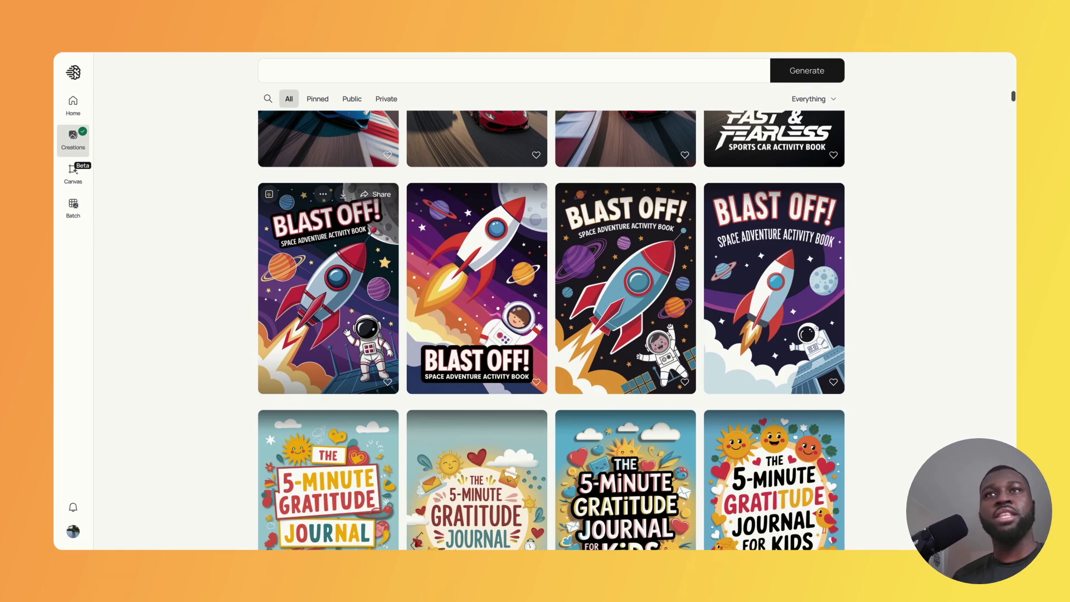
left_click(385, 312)
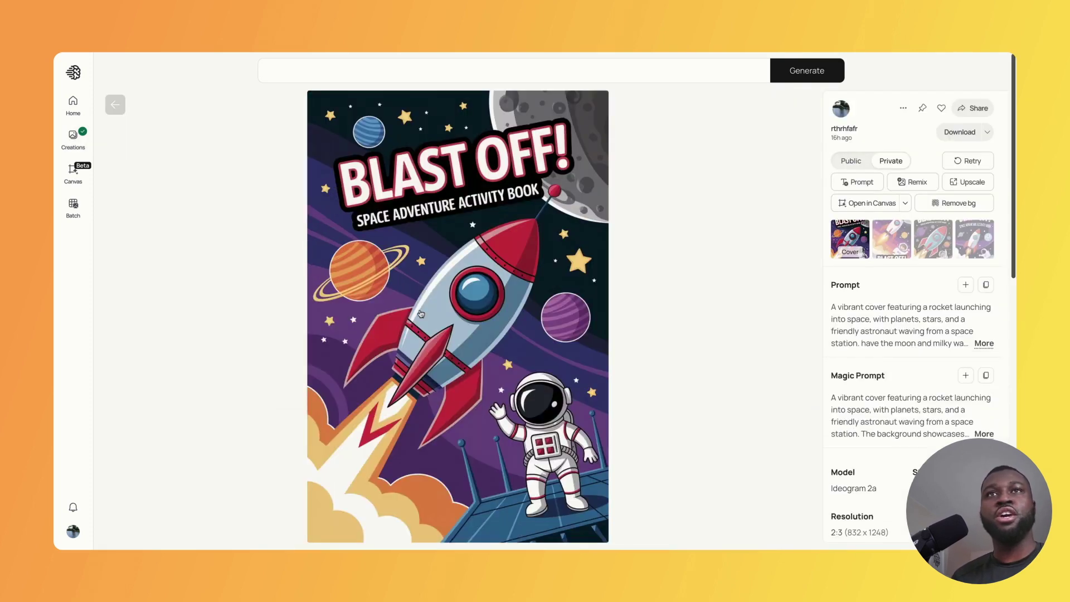
left_click(982, 343)
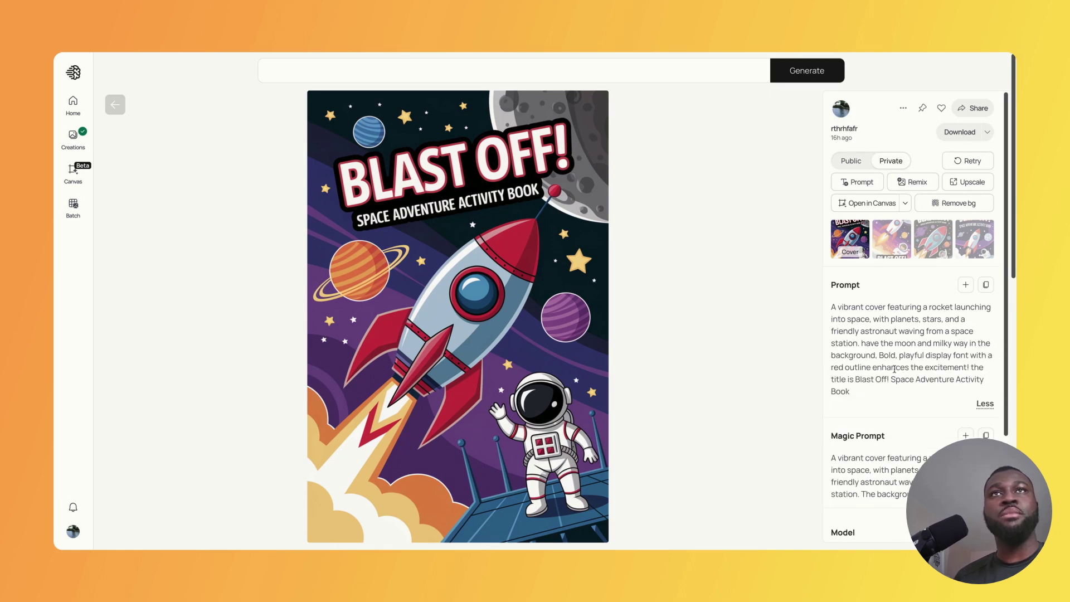
left_click(115, 104)
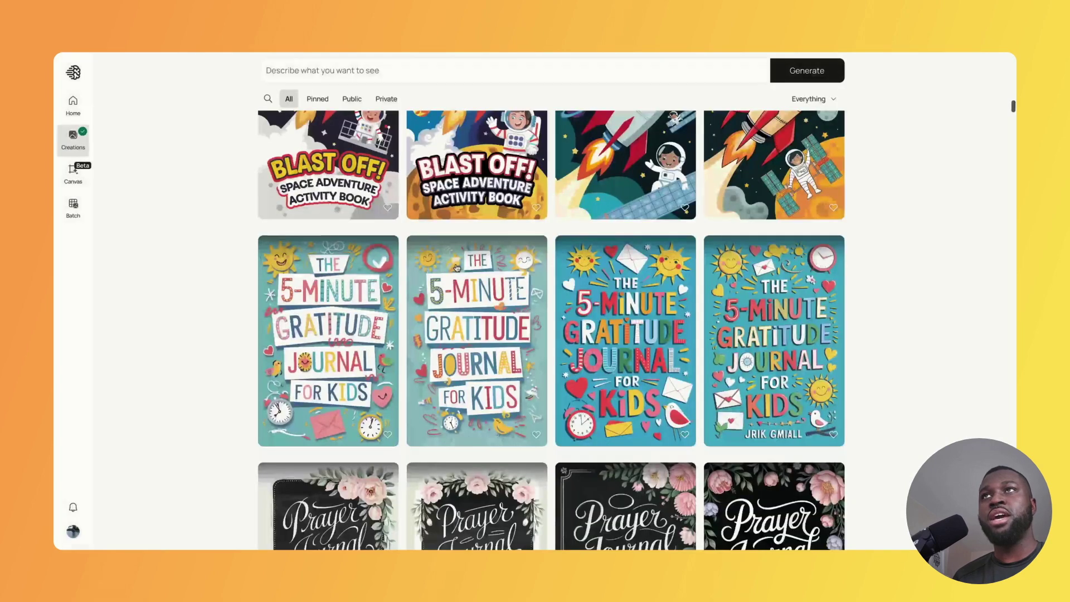
Compare the Blast Off! Space Adventure Activity Book covers in the two galleries
scroll(457, 268, "up", 3)
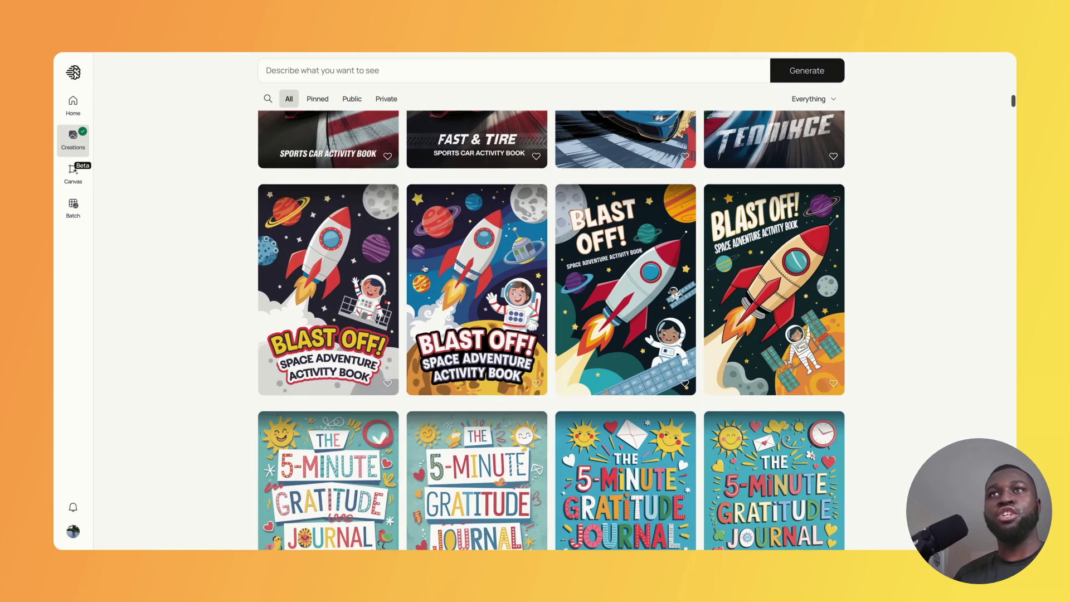
mouse_move(327, 197)
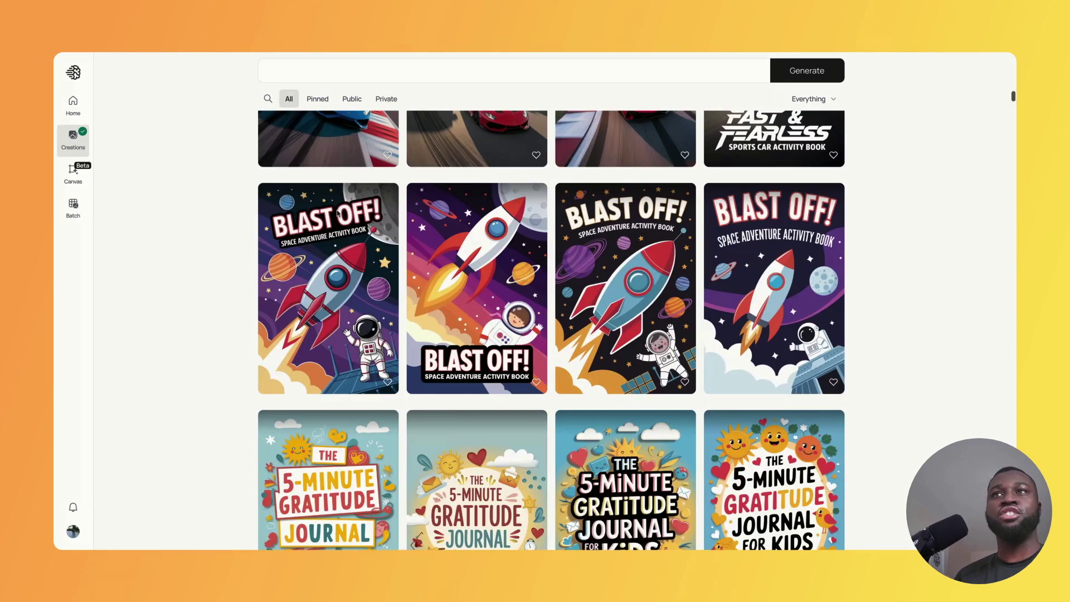
mouse_move(470, 277)
mouse_move(359, 276)
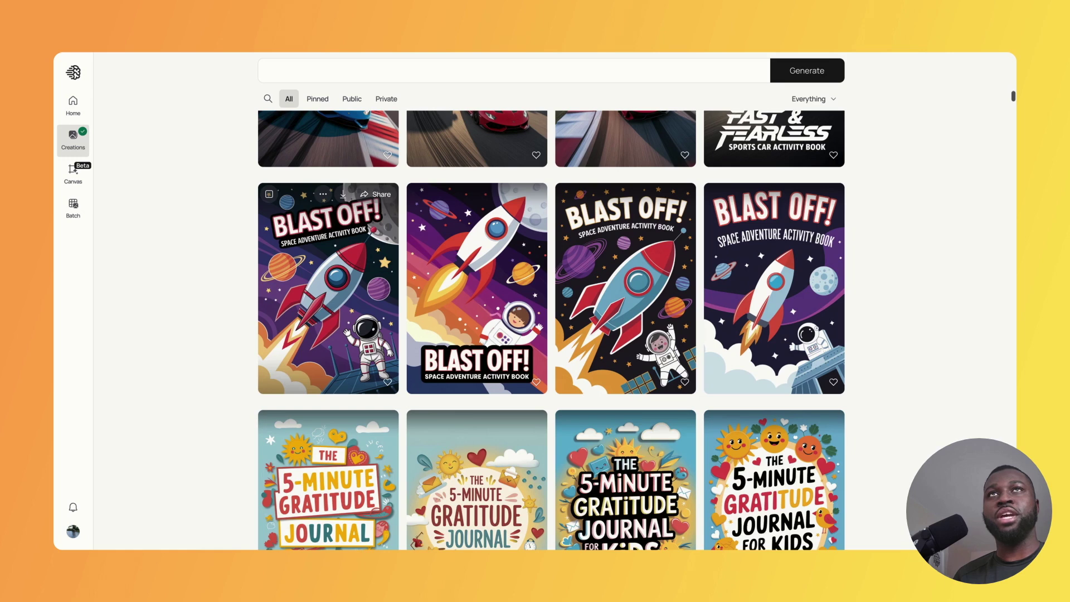
scroll(328, 288, "up", 1)
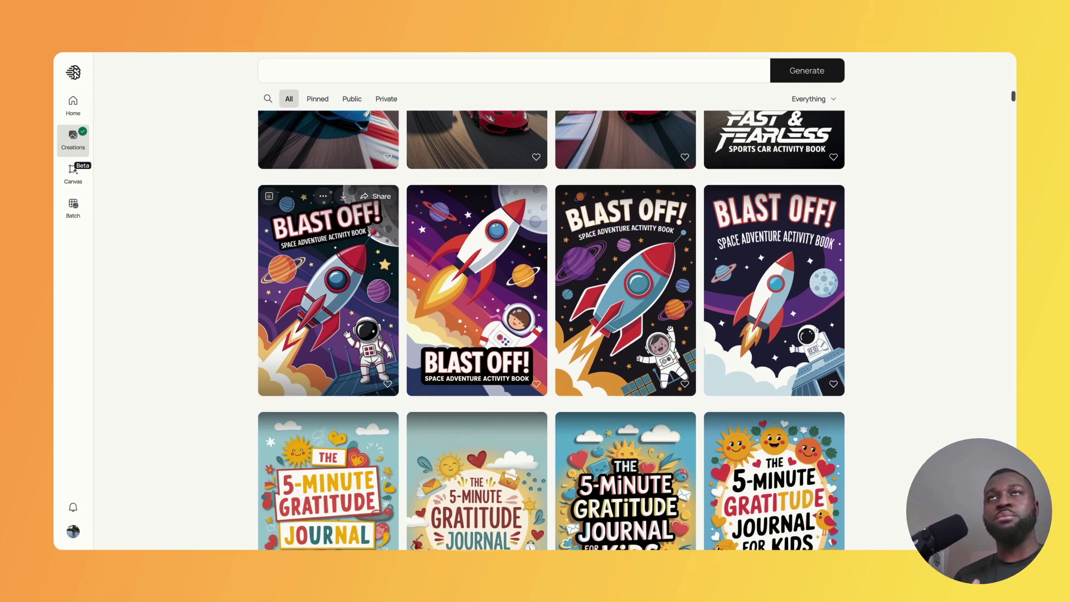
Read the full prompt of the second Fast & Fearless cover in the first gallery and compare the Fast & Fearless covers in both galleries
scroll(328, 288, "up", 4)
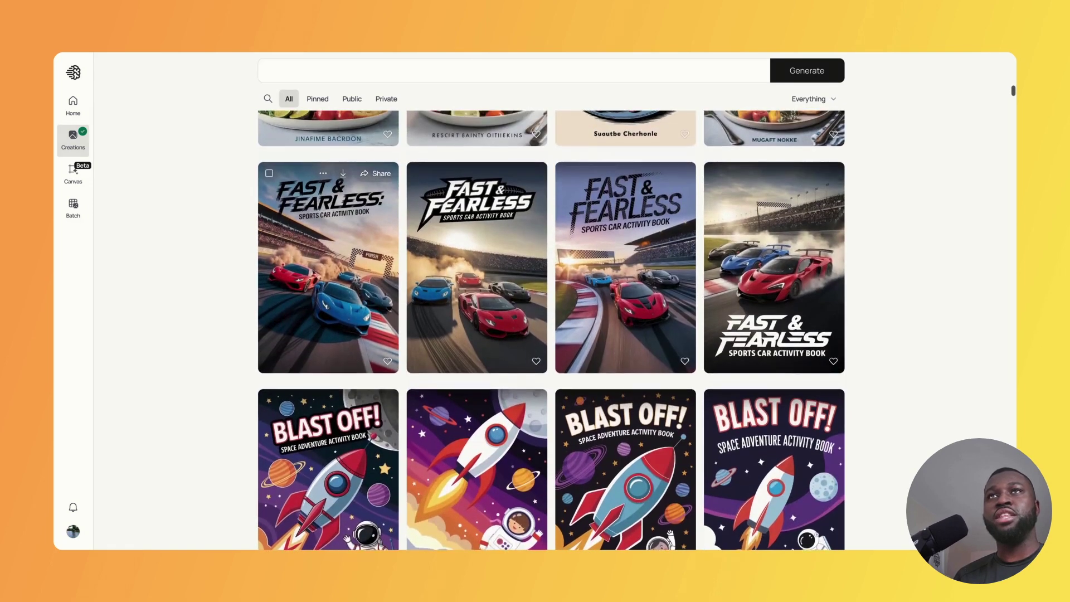
scroll(328, 289, "up", 1)
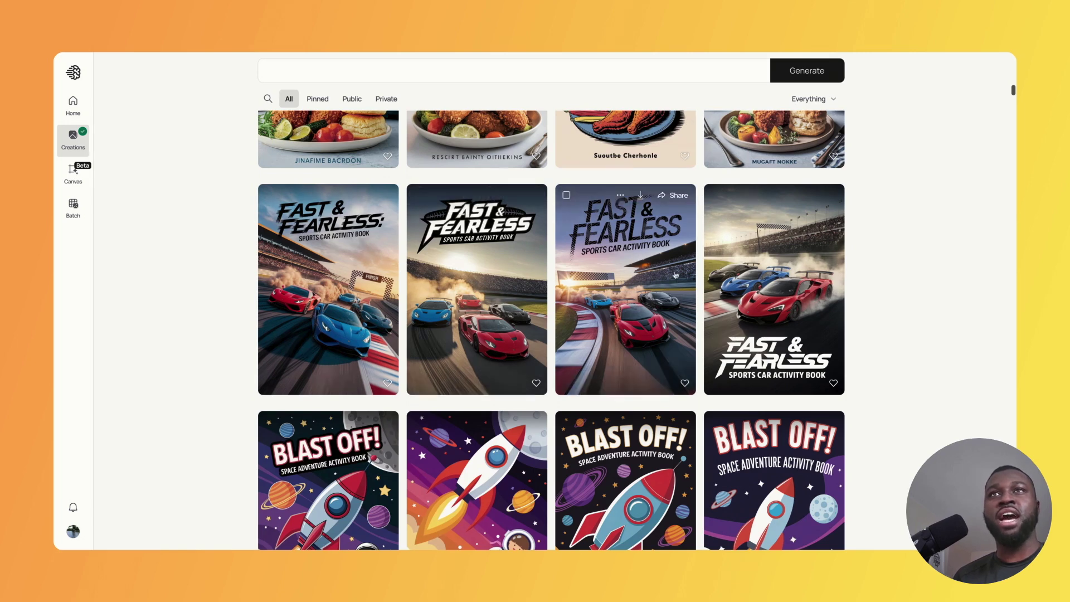
left_click(506, 276)
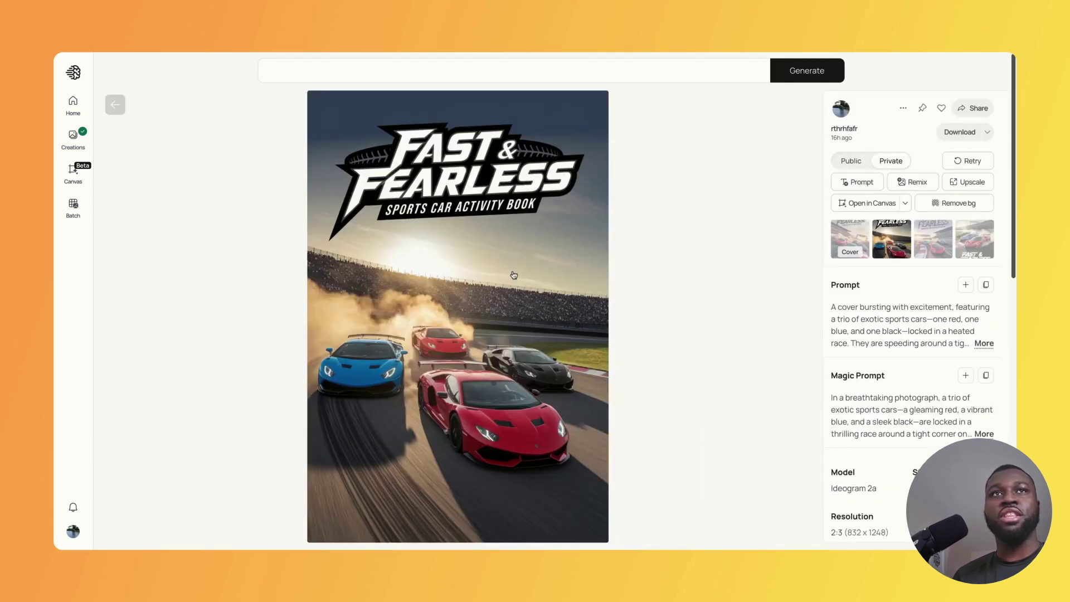
left_click(985, 344)
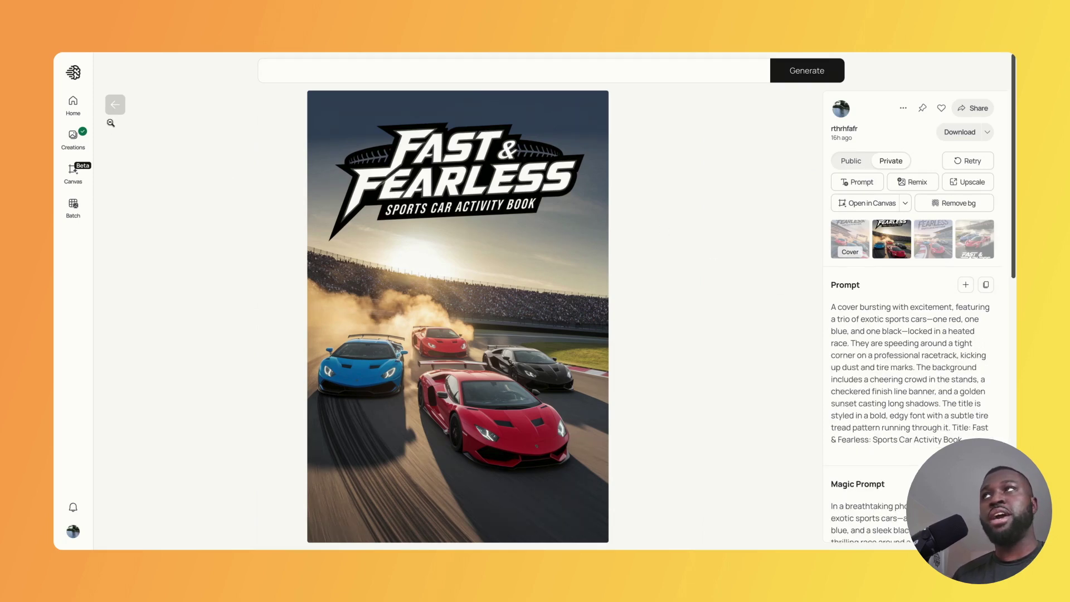
left_click(116, 107)
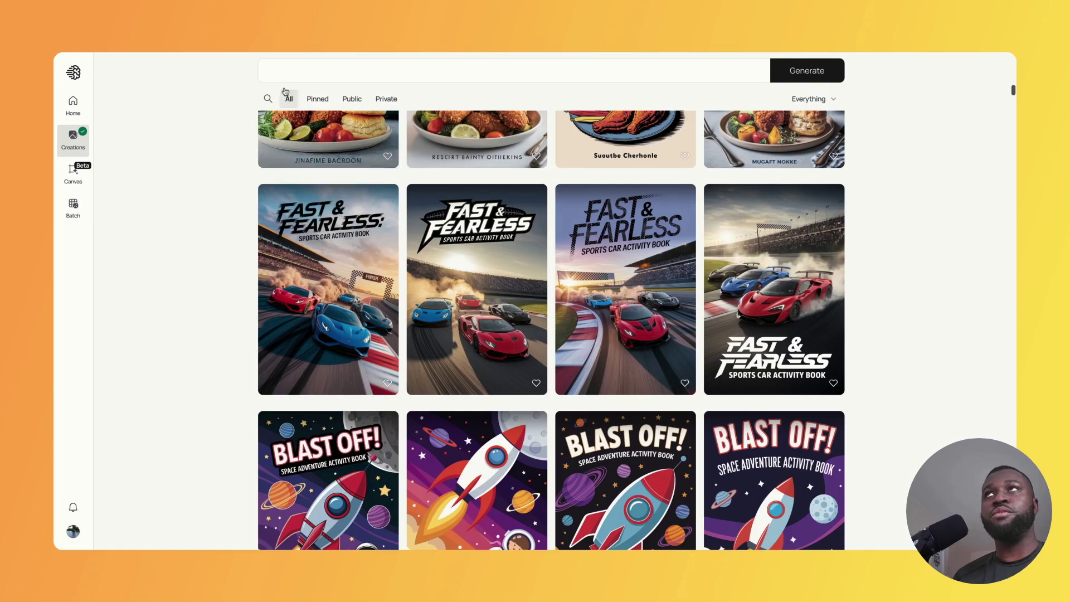
scroll(413, 269, "up", 2)
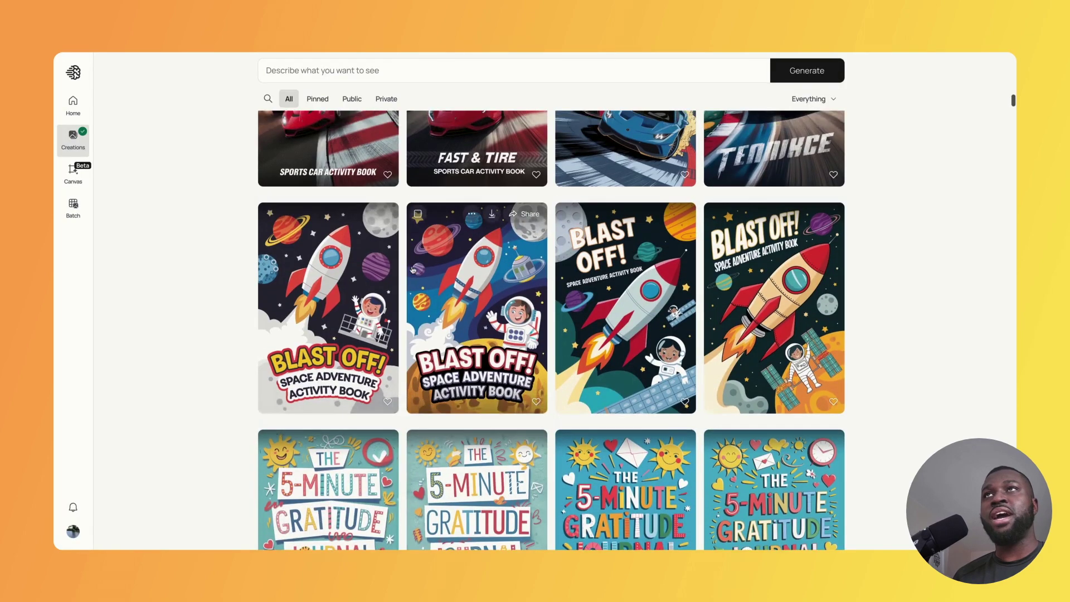
scroll(413, 269, "up", 3)
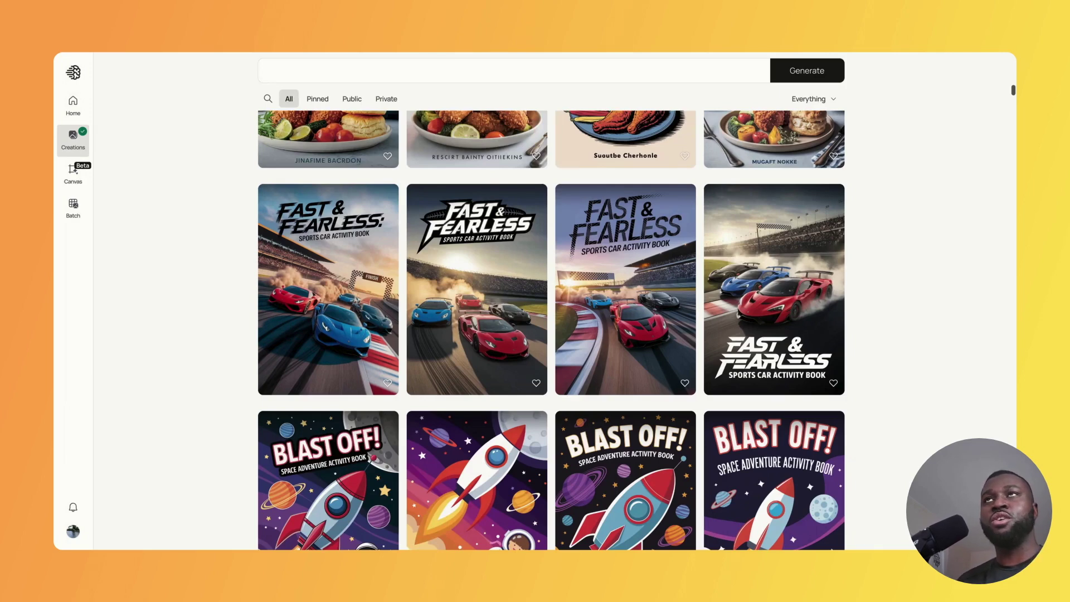
Read the full prompt of the second Air Fryer Cookbook cover in the first gallery and compare the Air Fryer covers in both galleries
scroll(299, 174, "up", 3)
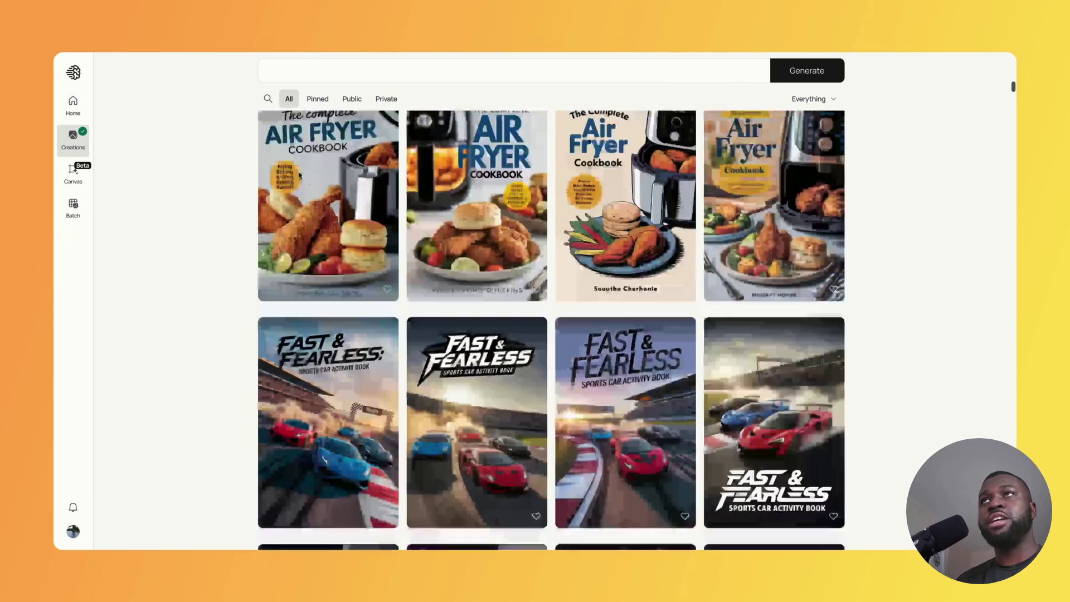
scroll(299, 174, "up", 1)
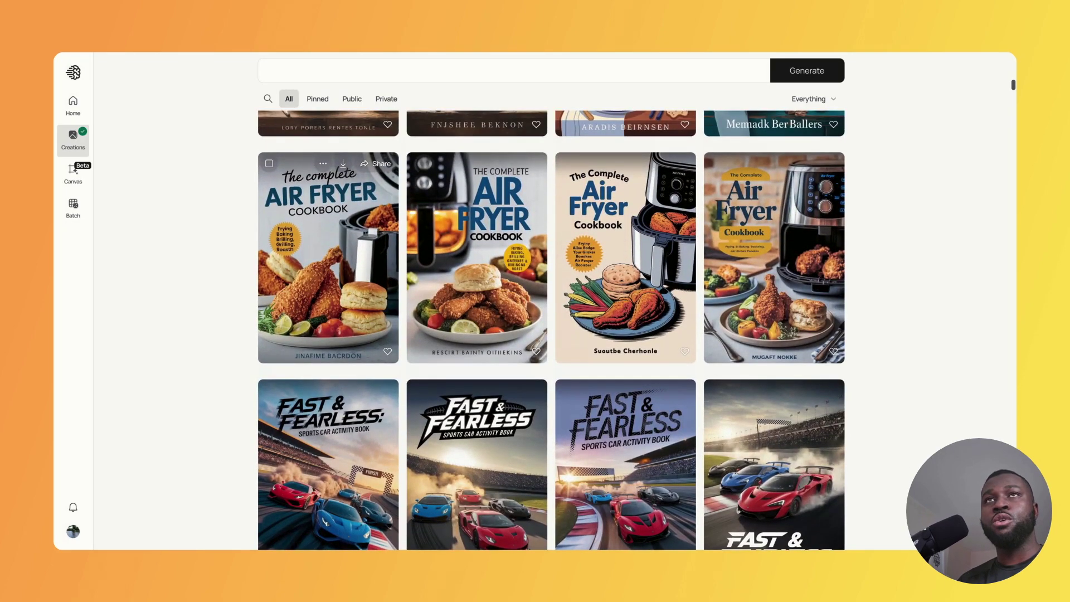
scroll(354, 244, "up", 1)
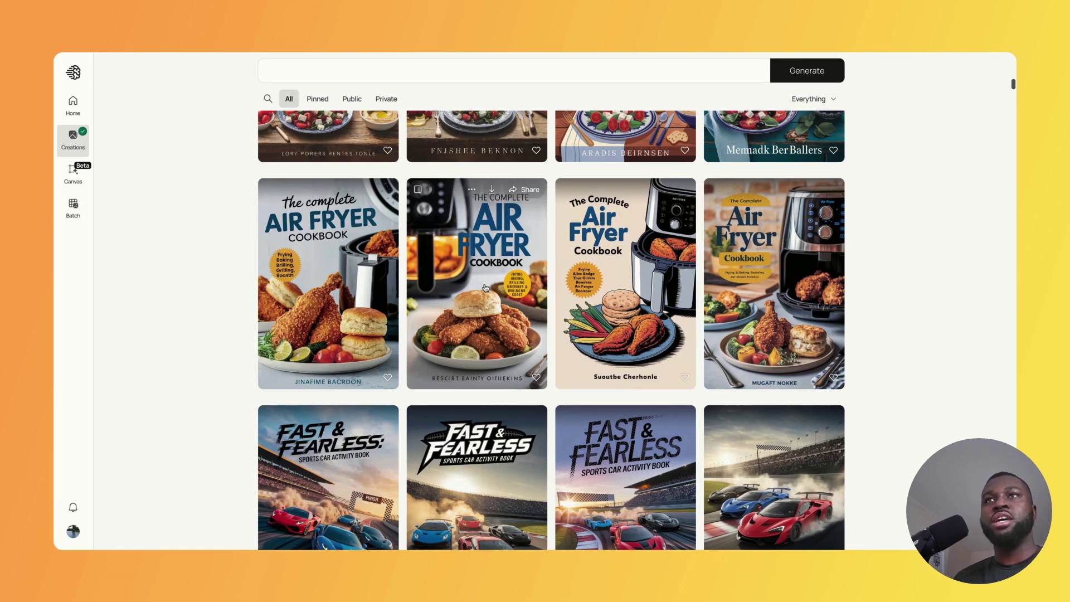
left_click(652, 294)
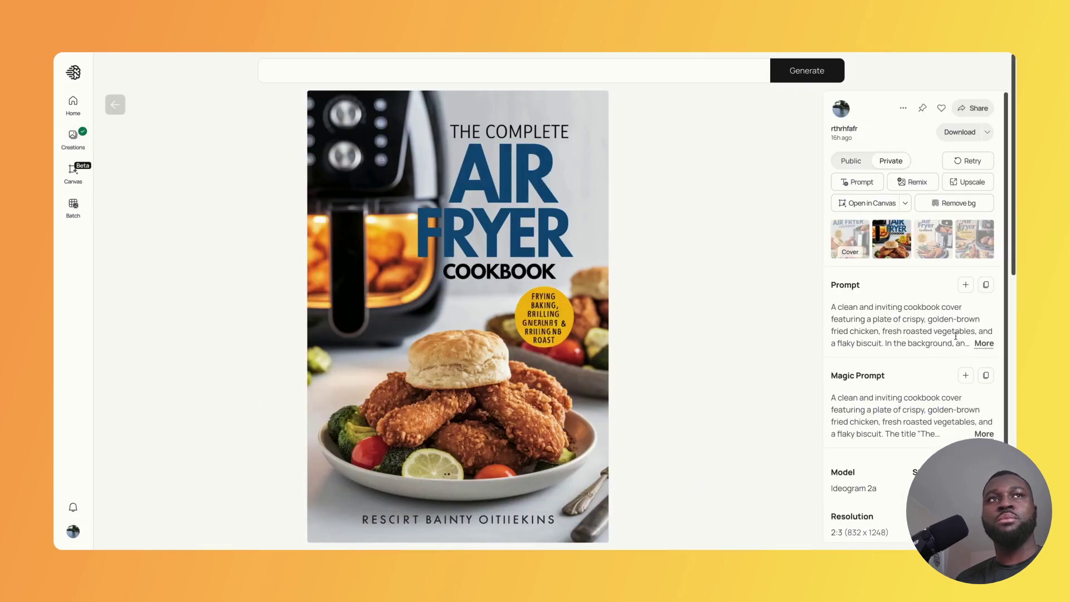
left_click(986, 344)
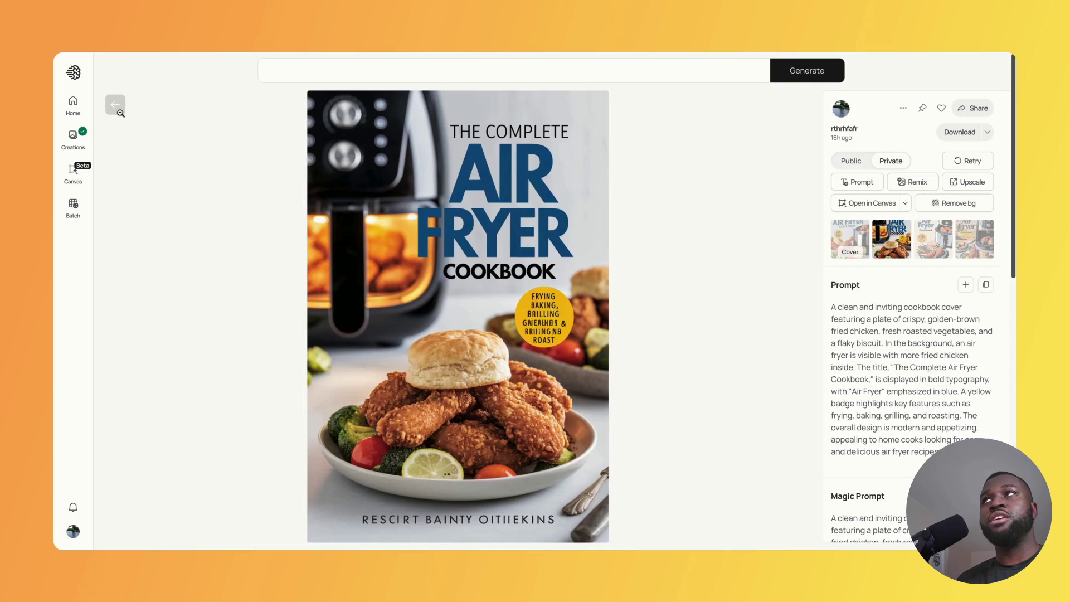
left_click(116, 107)
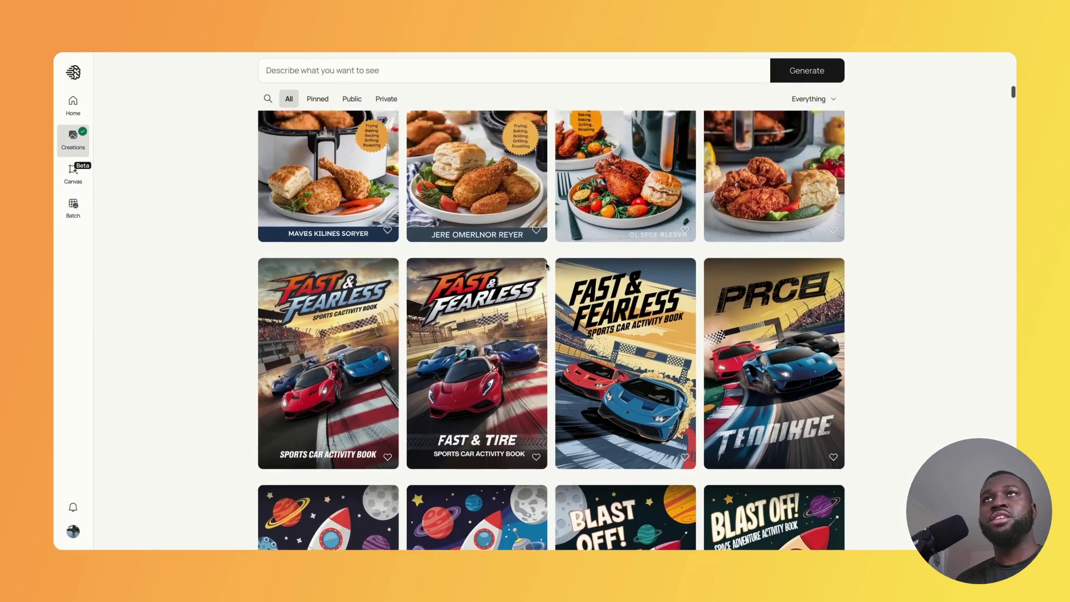
scroll(546, 266, "up", 3)
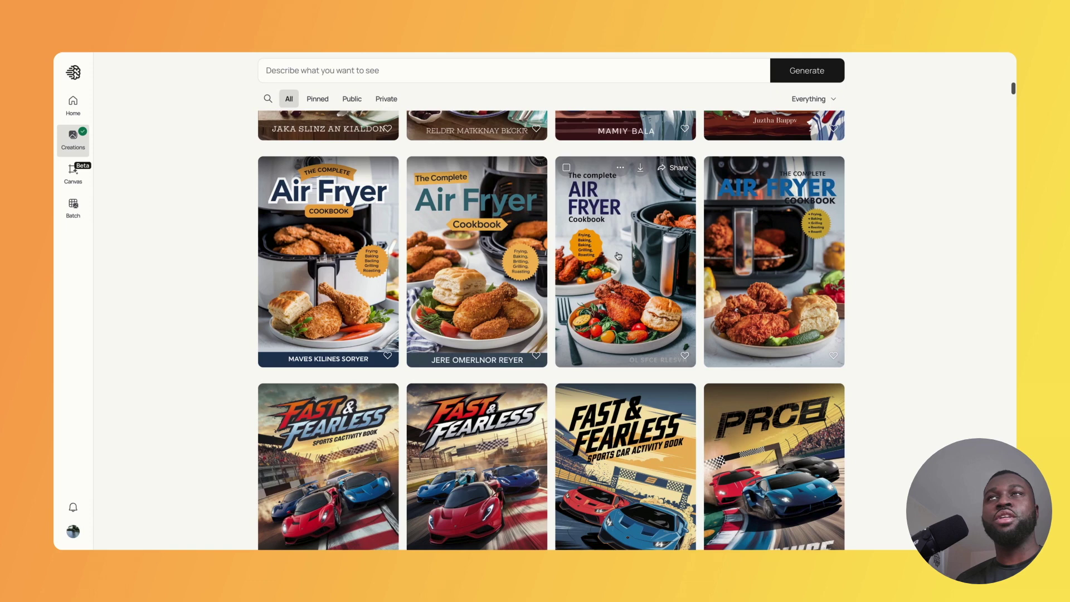
left_click(213, 53)
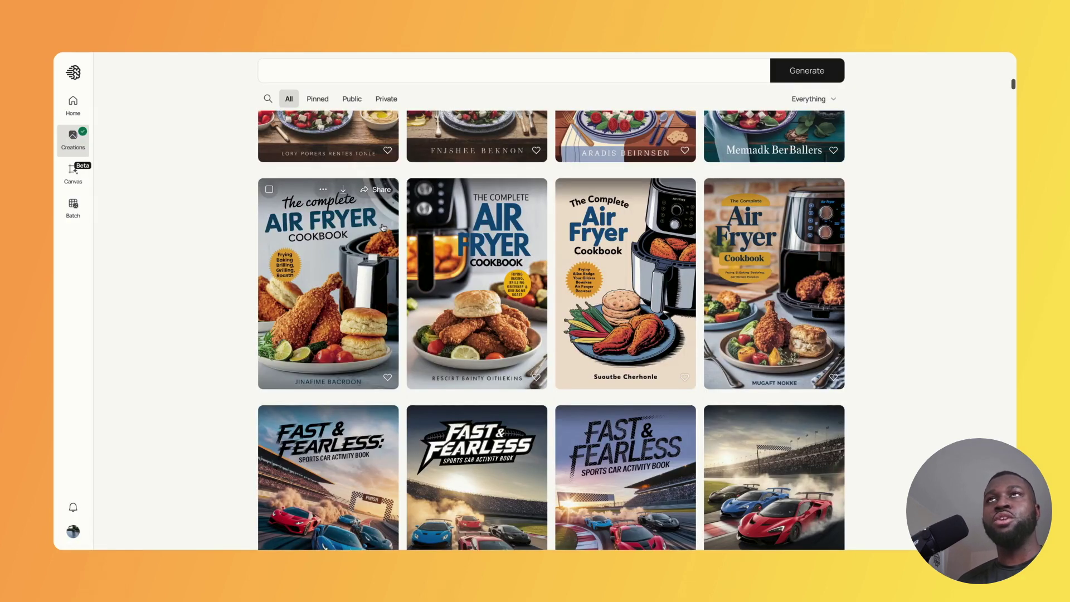
Open the second Mediterranean cookbook cover in the first gallery, read its full prompt and return to the gallery
scroll(391, 223, "up", 5)
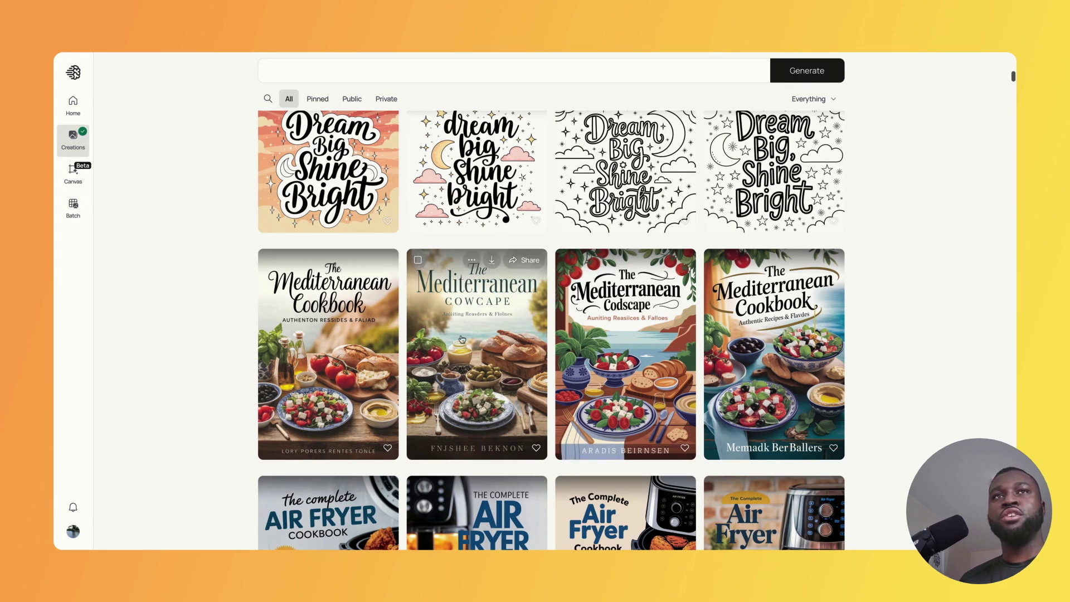
left_click(535, 384)
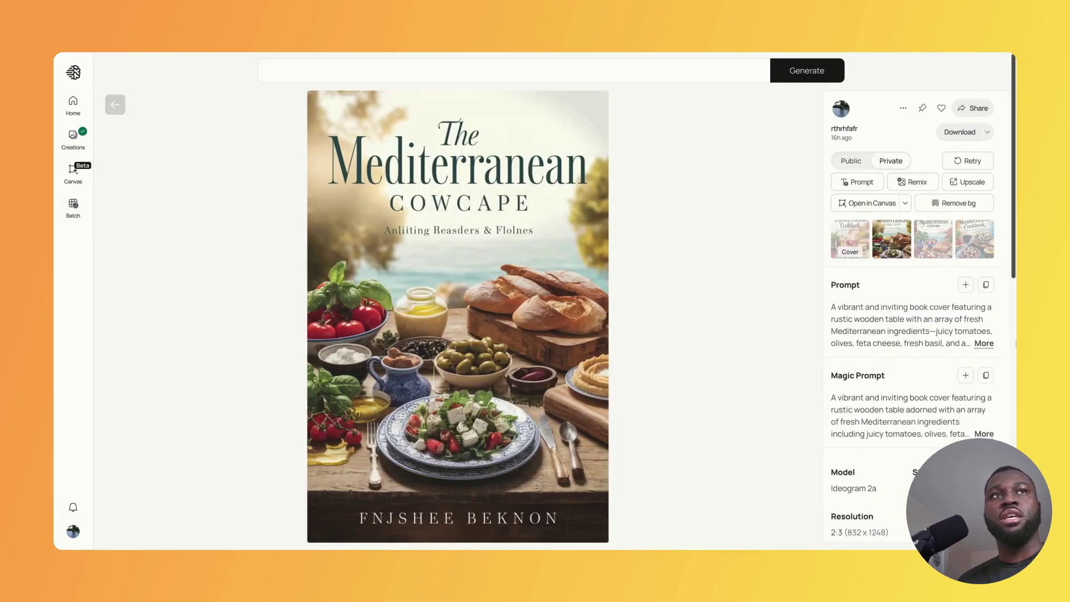
left_click(985, 344)
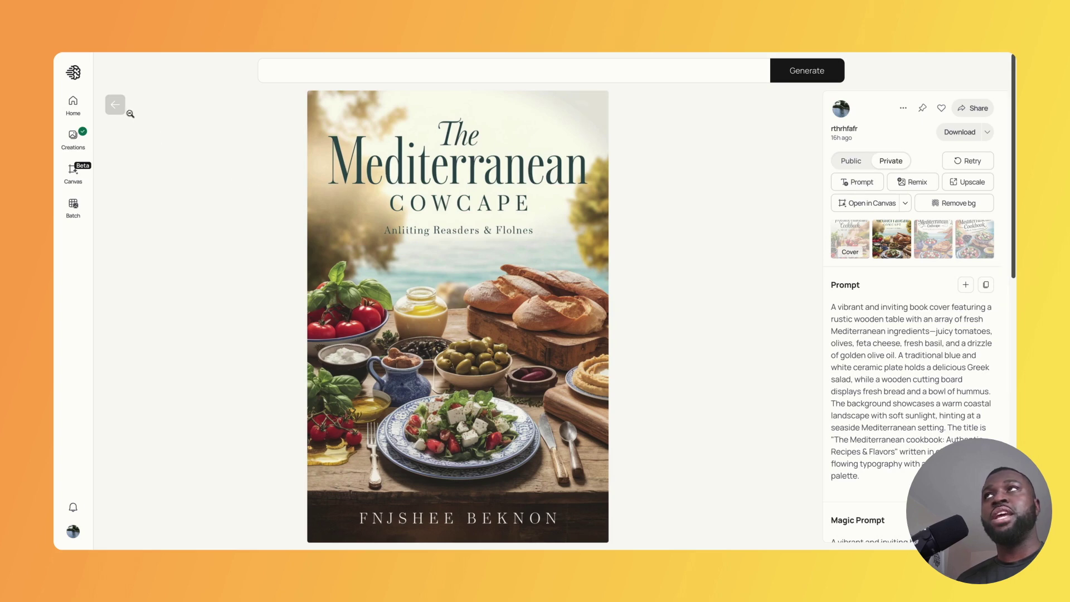
left_click(118, 104)
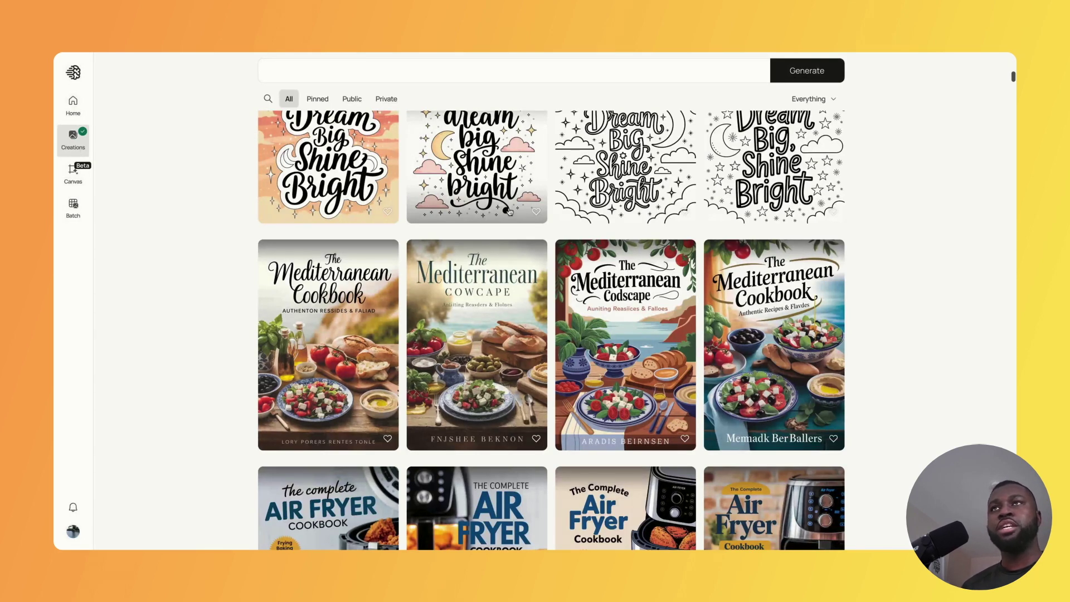
Read the full prompt of the third Dream Big, Shine Bright coloring page and compare the Dream Big designs in both galleries
scroll(511, 215, "up", 2)
scroll(531, 236, "up", 2)
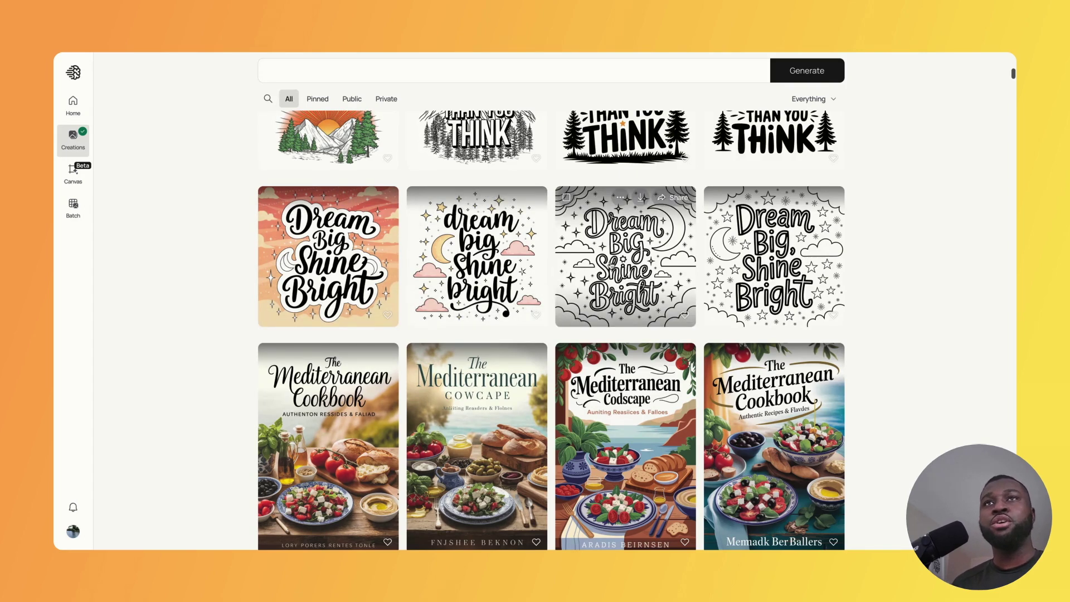
left_click(611, 266)
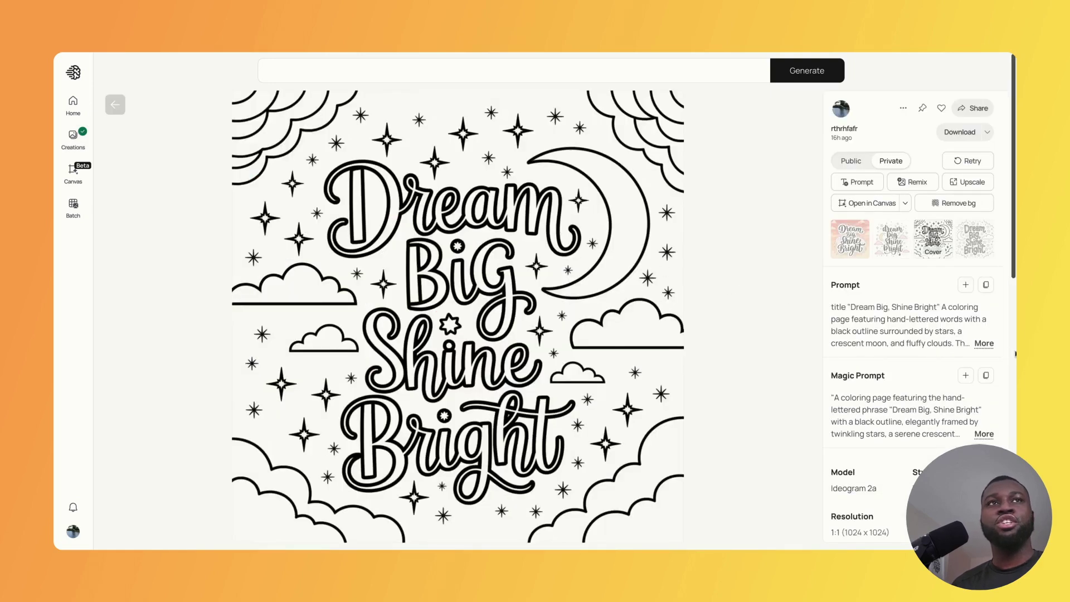
left_click(985, 344)
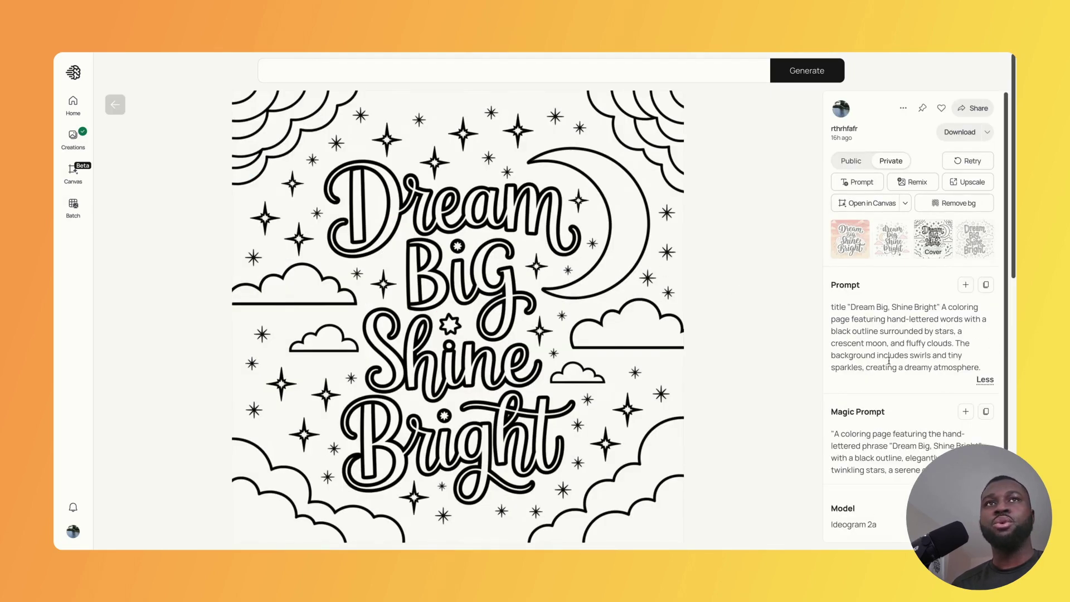
left_click(115, 106)
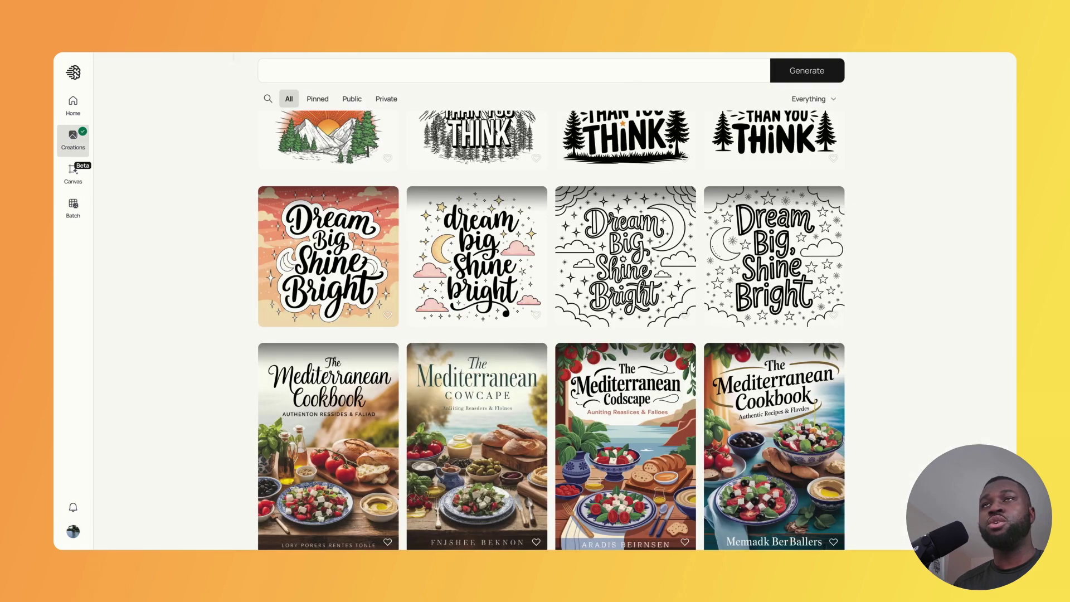
scroll(552, 232, "up", 2)
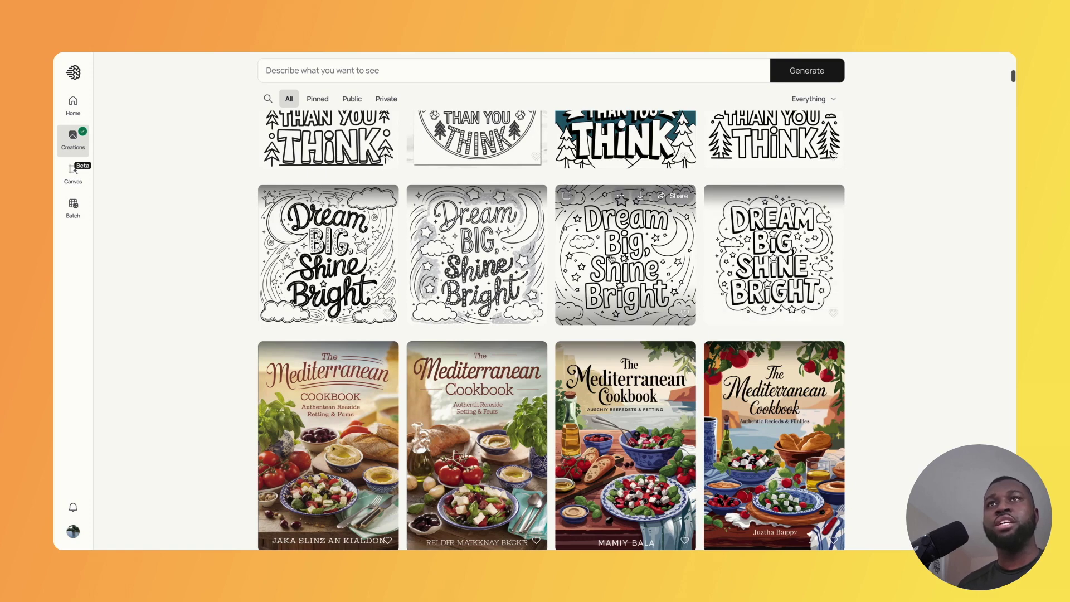
left_click(164, 55)
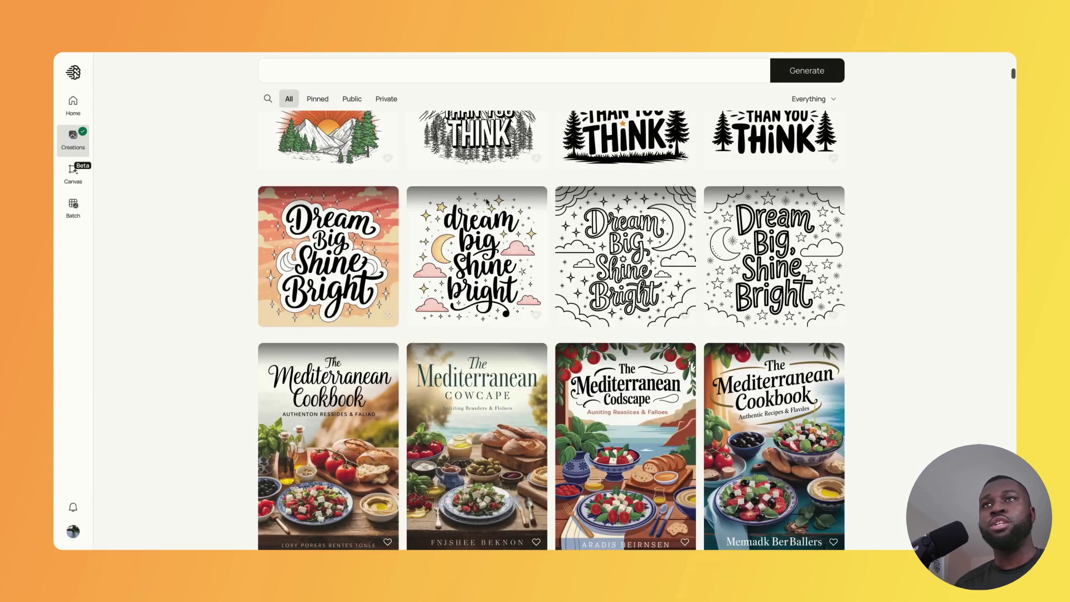
scroll(668, 261, "up", 2)
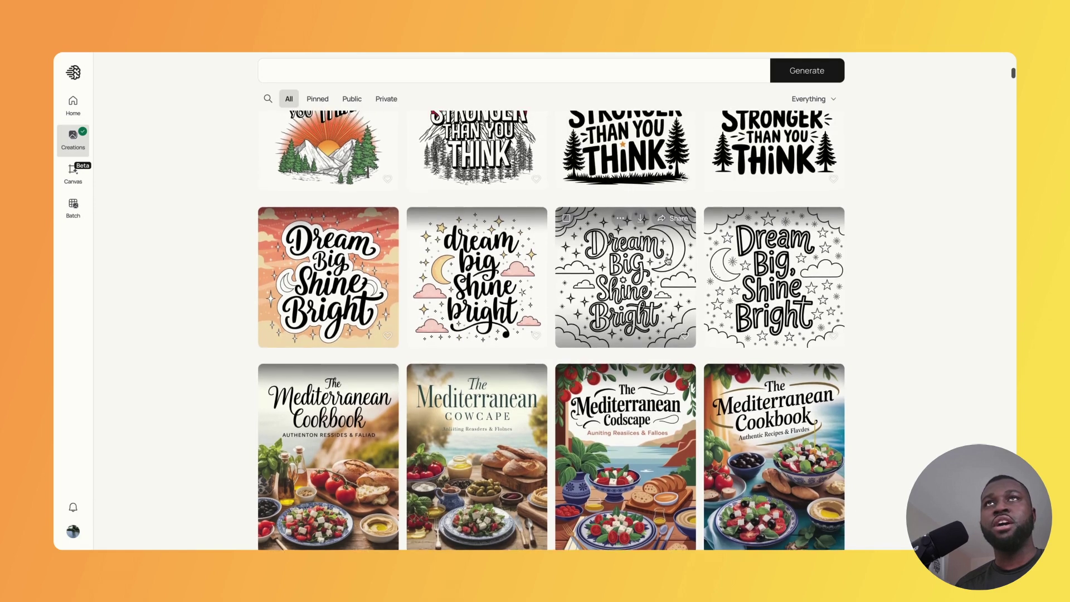
Compare the You Are Stronger Than You Think designs in the first gallery with those in the second gallery
scroll(669, 261, "up", 1)
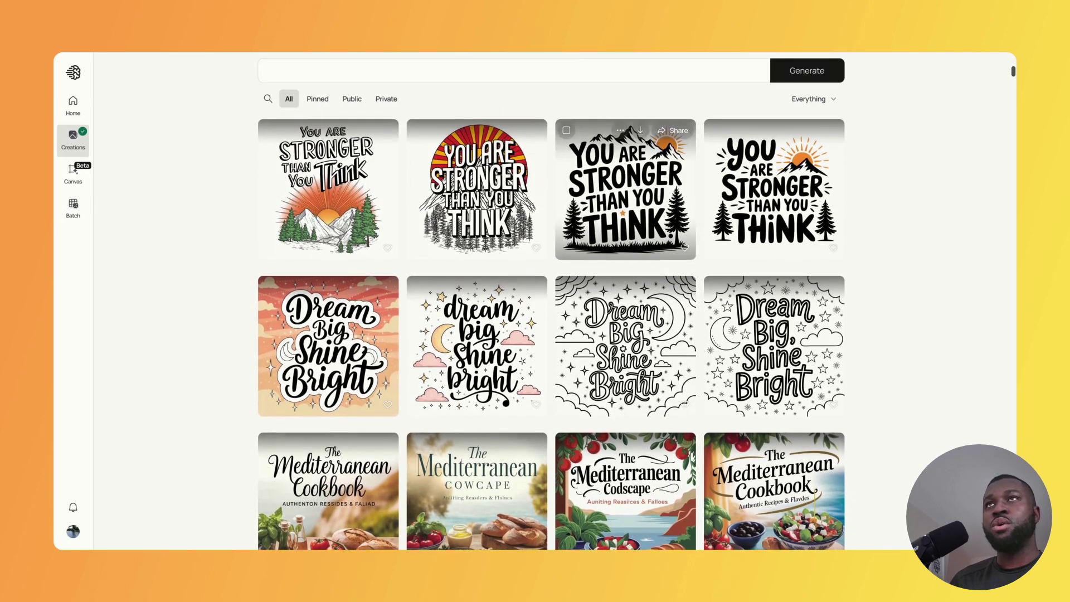
scroll(393, 223, "up", 1)
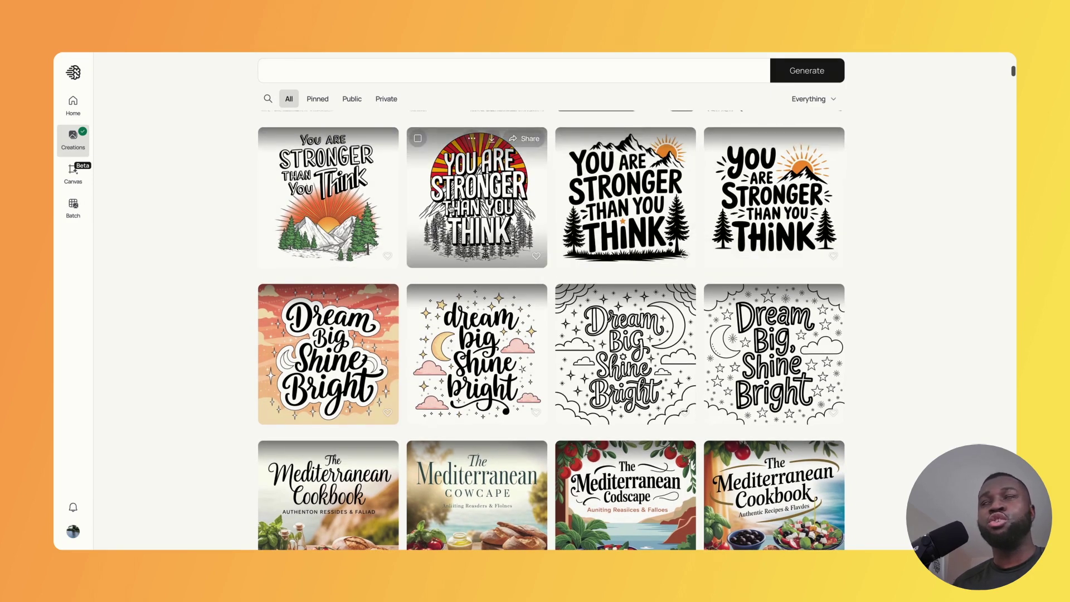
left_click(276, 51)
scroll(509, 252, "up", 5)
scroll(509, 253, "down", 5)
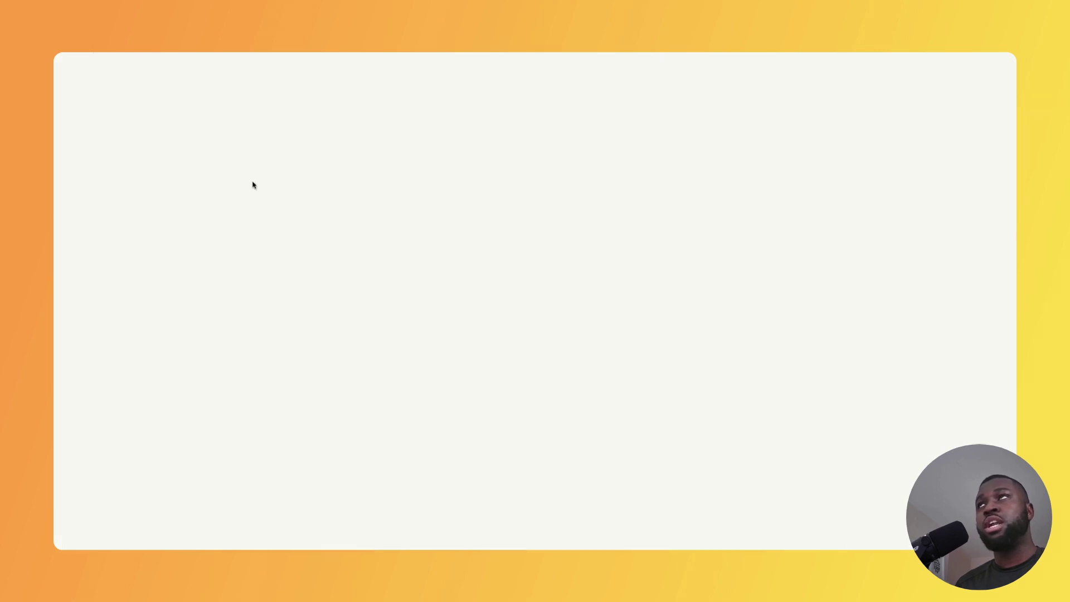
scroll(471, 277, "up", 4)
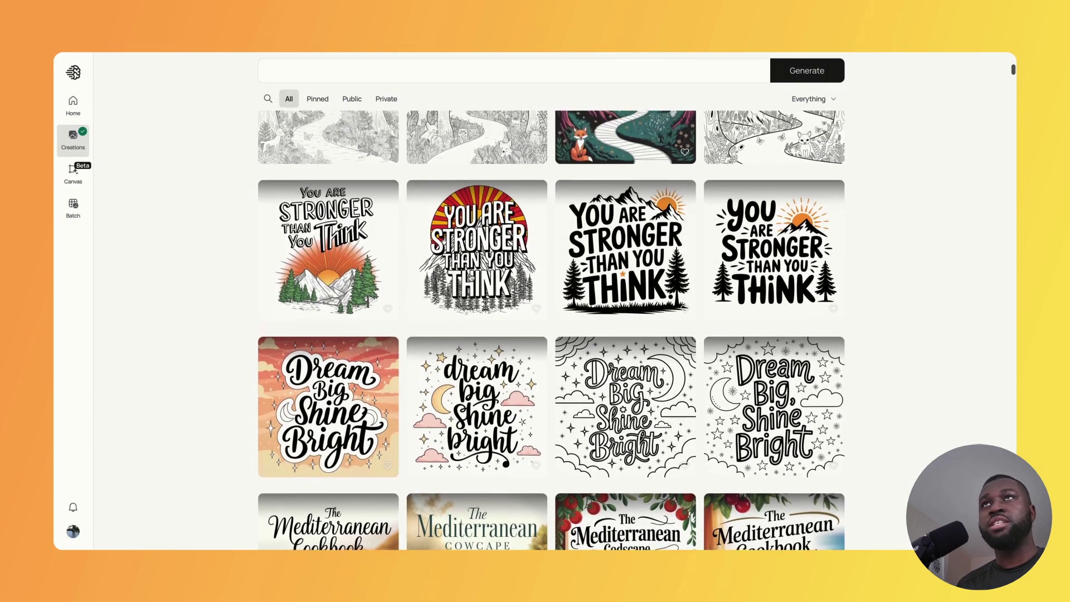
Open the second magical forest coloring page in the first gallery, read its full prompt and leave the image
scroll(472, 278, "up", 2)
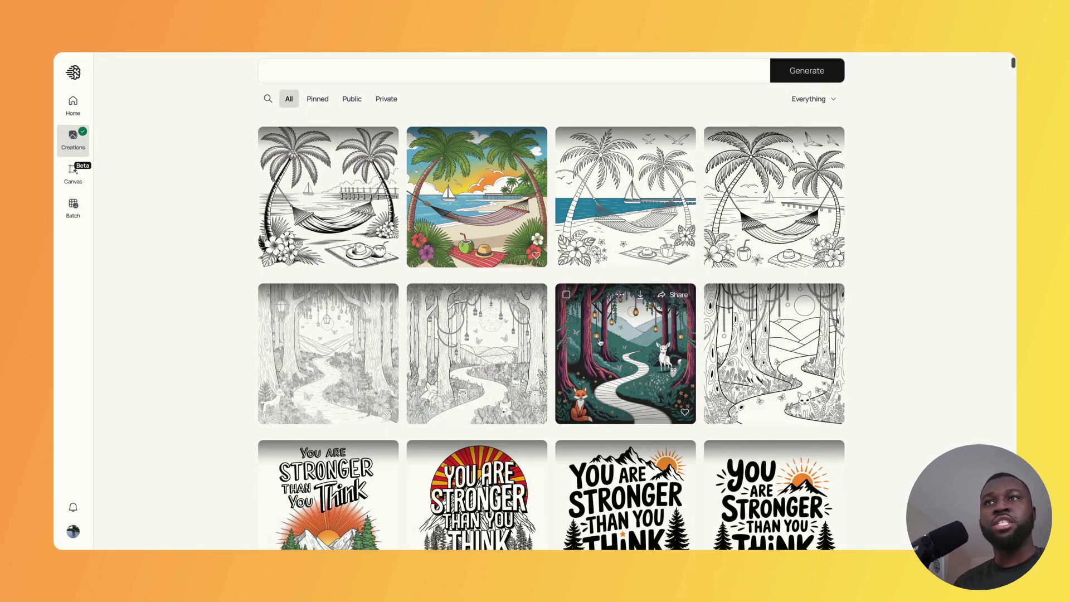
left_click(500, 356)
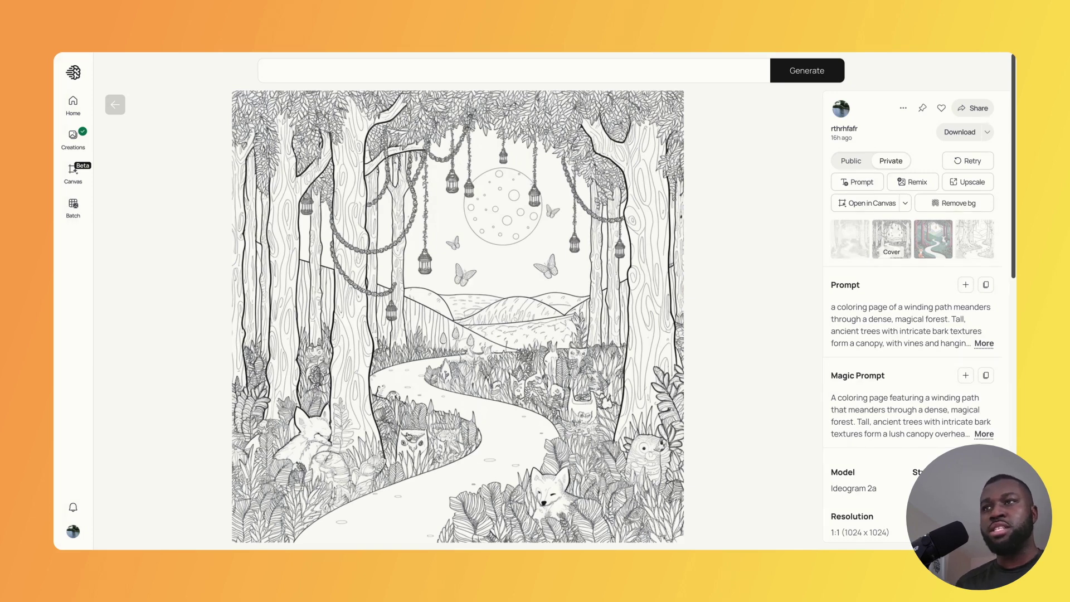
left_click(115, 104)
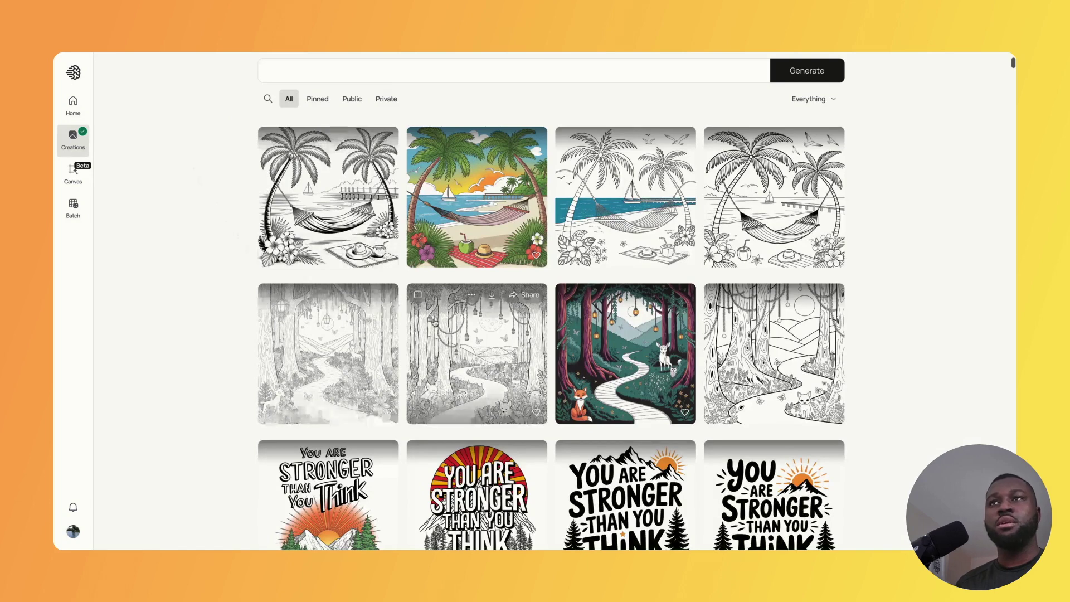
left_click(477, 353)
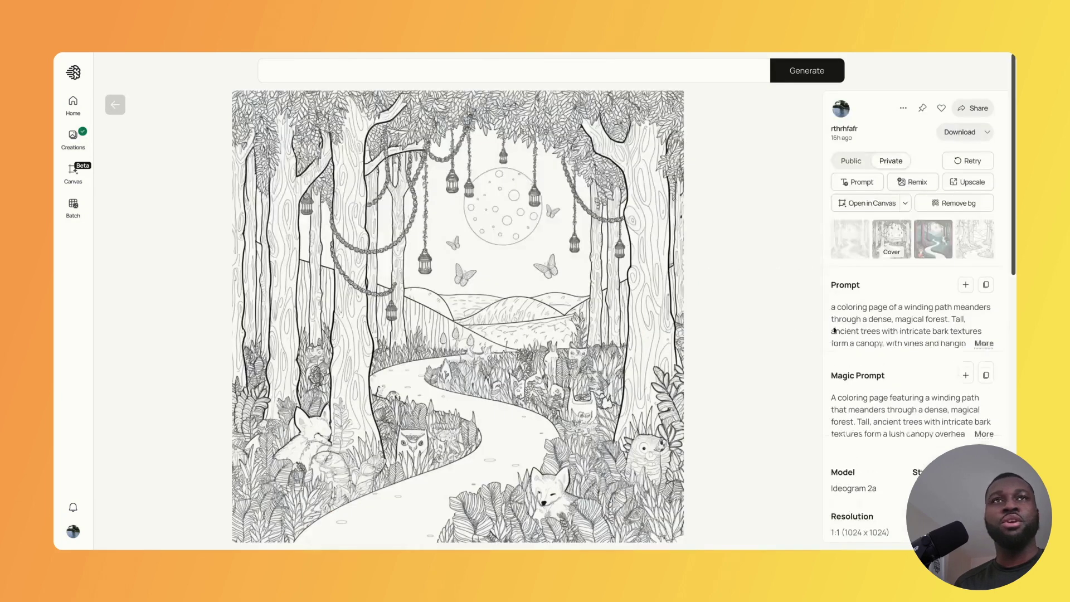
left_click(984, 344)
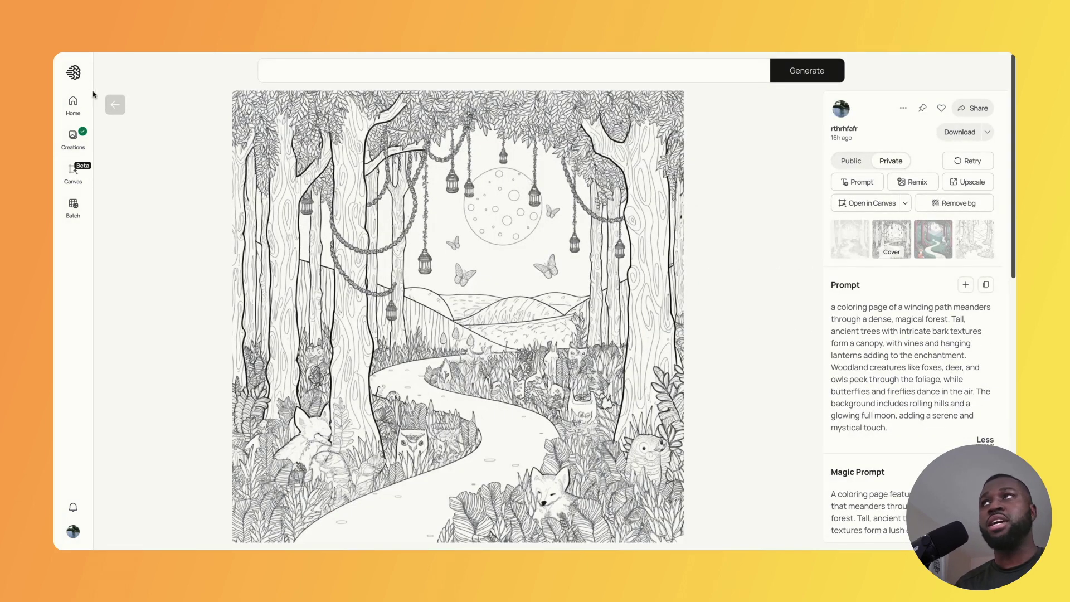
key("Escape")
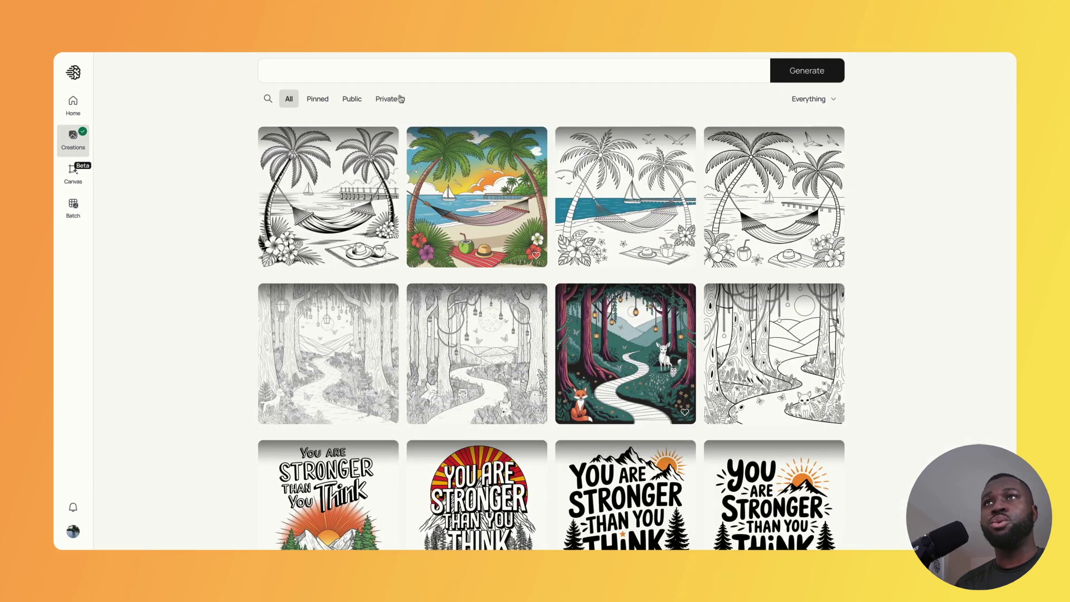
View the third and fourth magical forest coloring pages in the second gallery at full size and return to the gallery
scroll(494, 212, "down", 10)
scroll(502, 217, "up", 2)
scroll(505, 220, "up", 1)
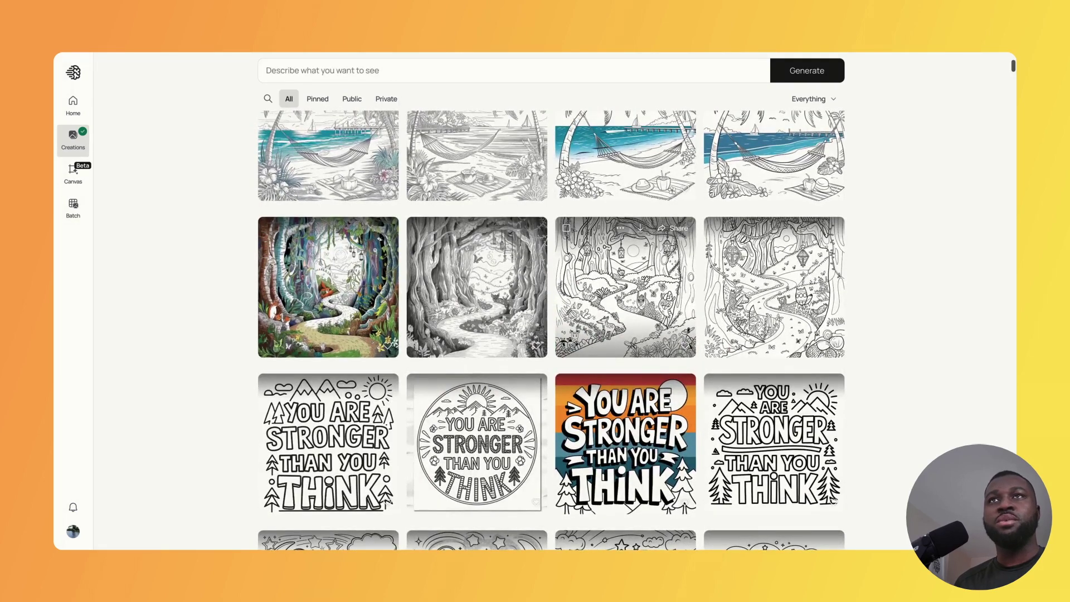
left_click(618, 268)
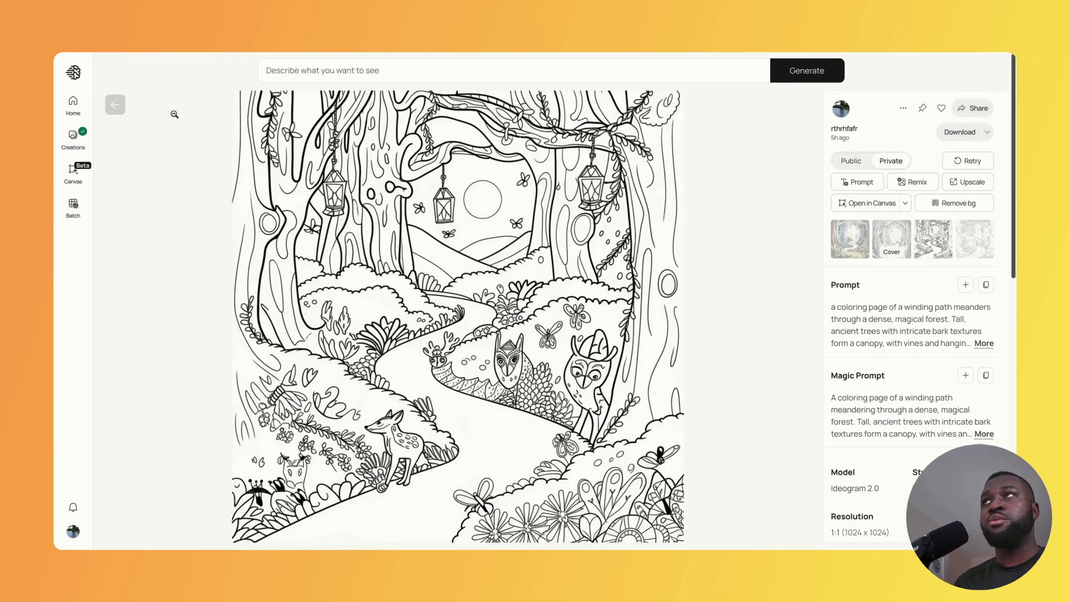
key("Right")
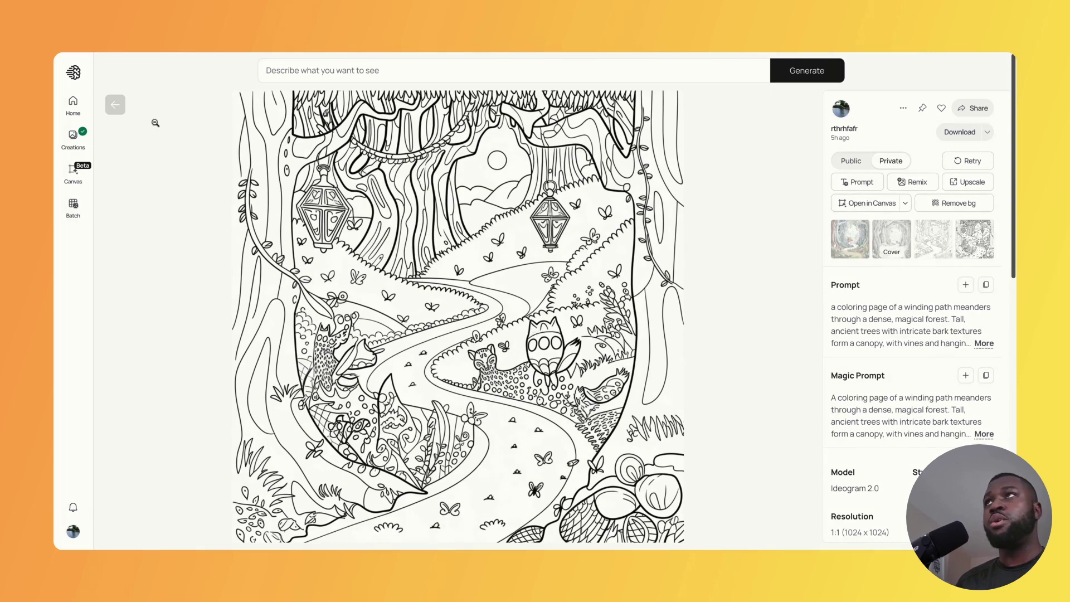
left_click(116, 105)
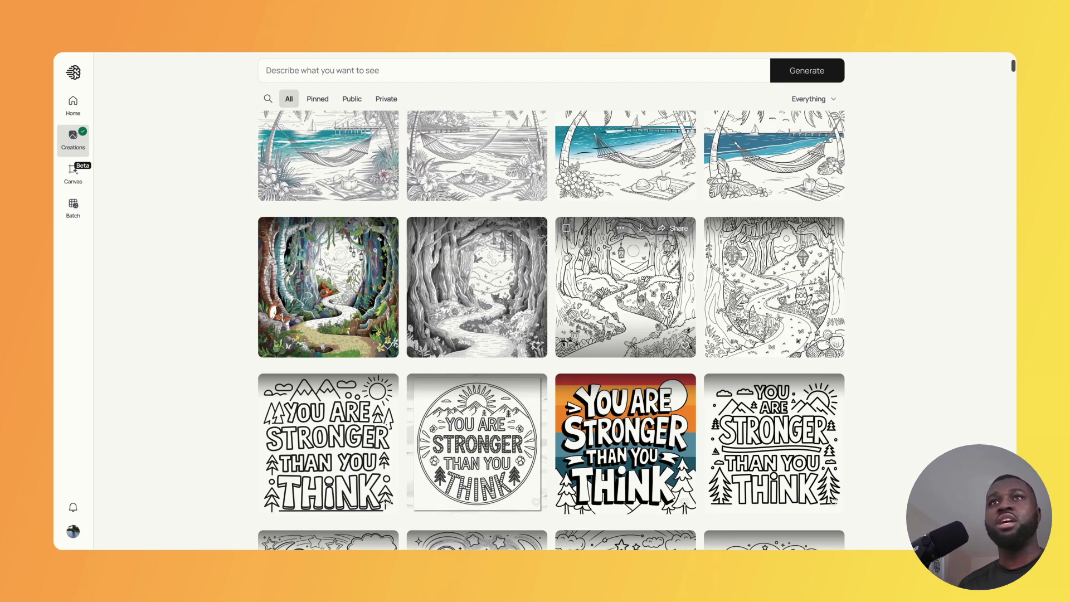
Read the full prompt of the fourth tropical beach coloring page in the first gallery and compare the beach pages in both galleries
left_click(150, 51)
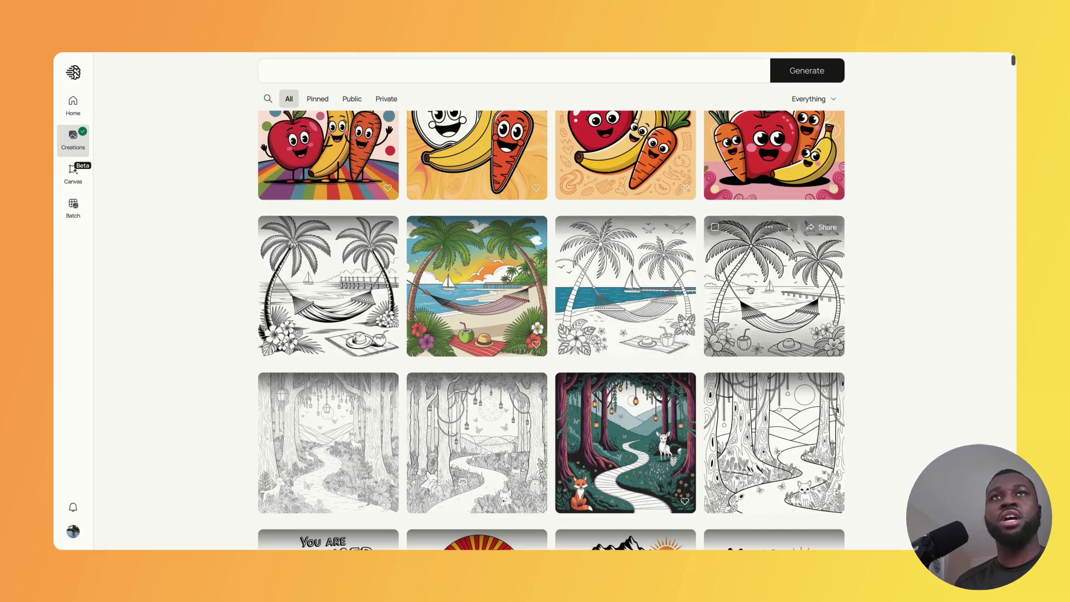
left_click(752, 289)
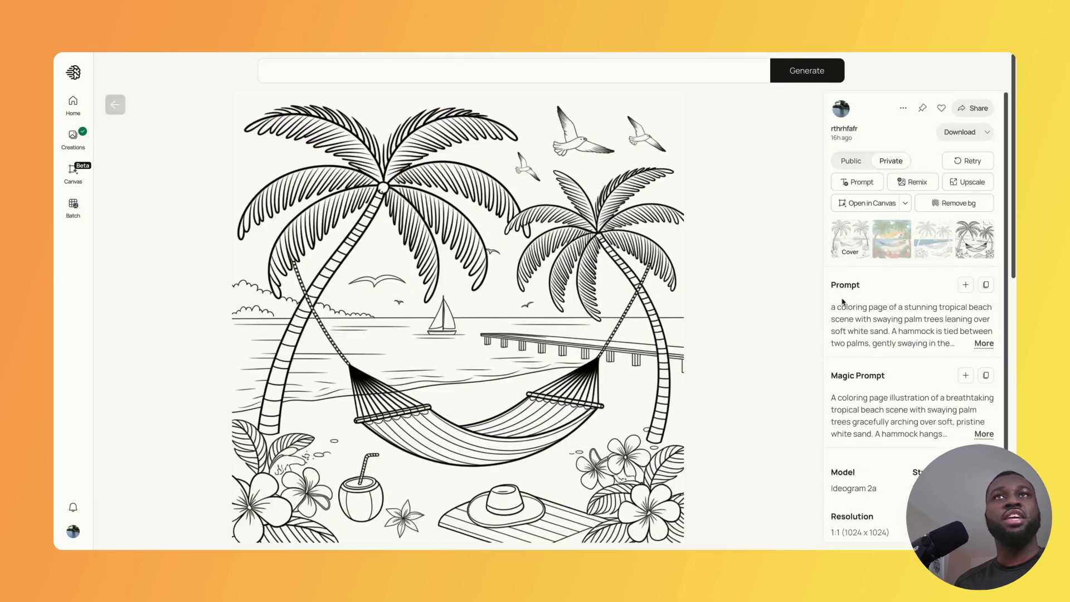
left_click(980, 344)
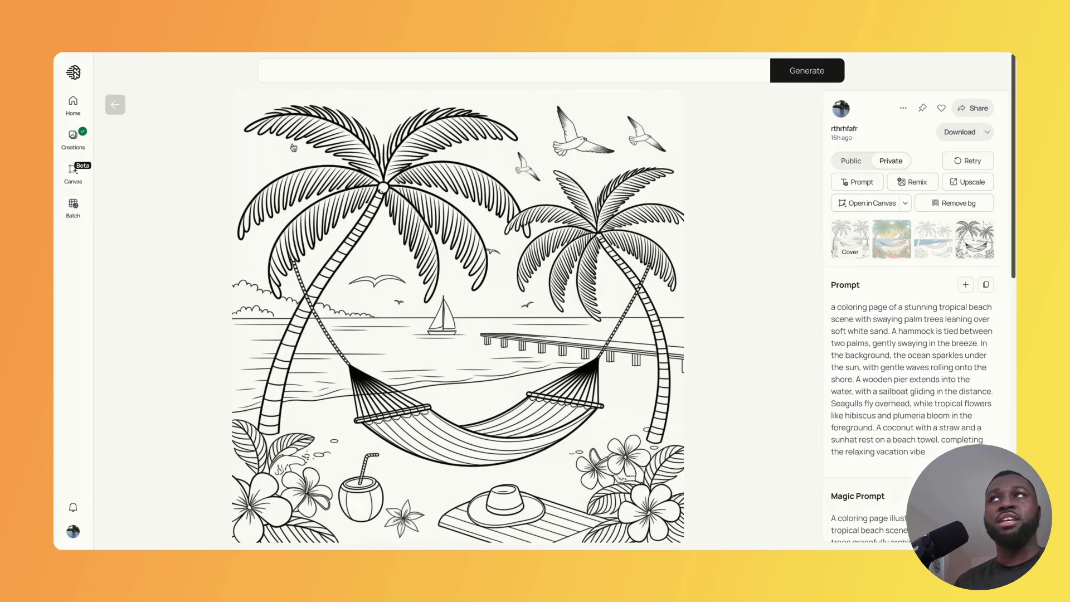
left_click(115, 104)
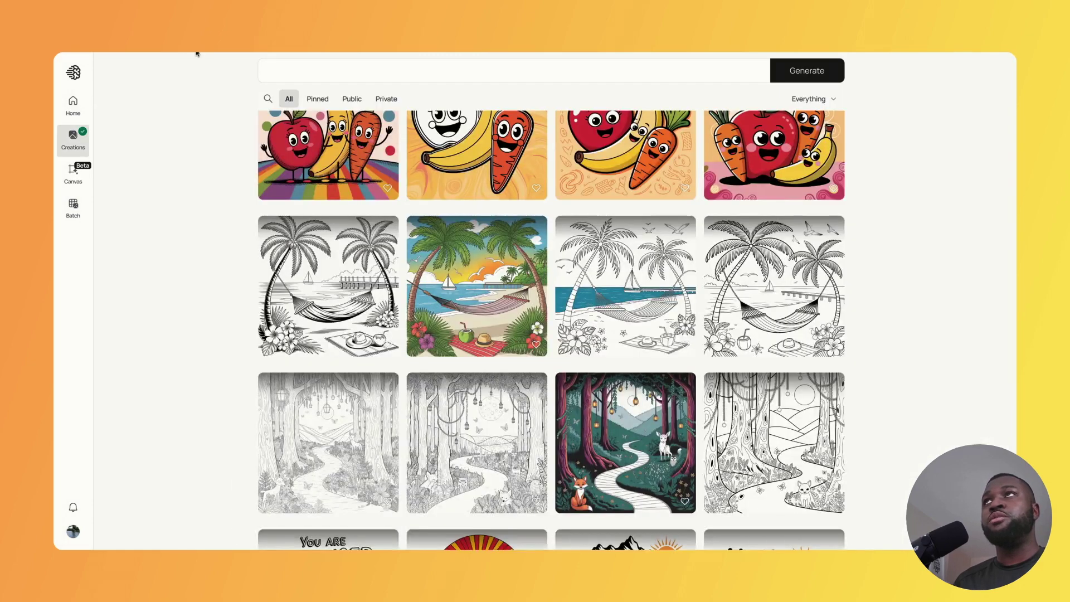
scroll(455, 208, "up", 3)
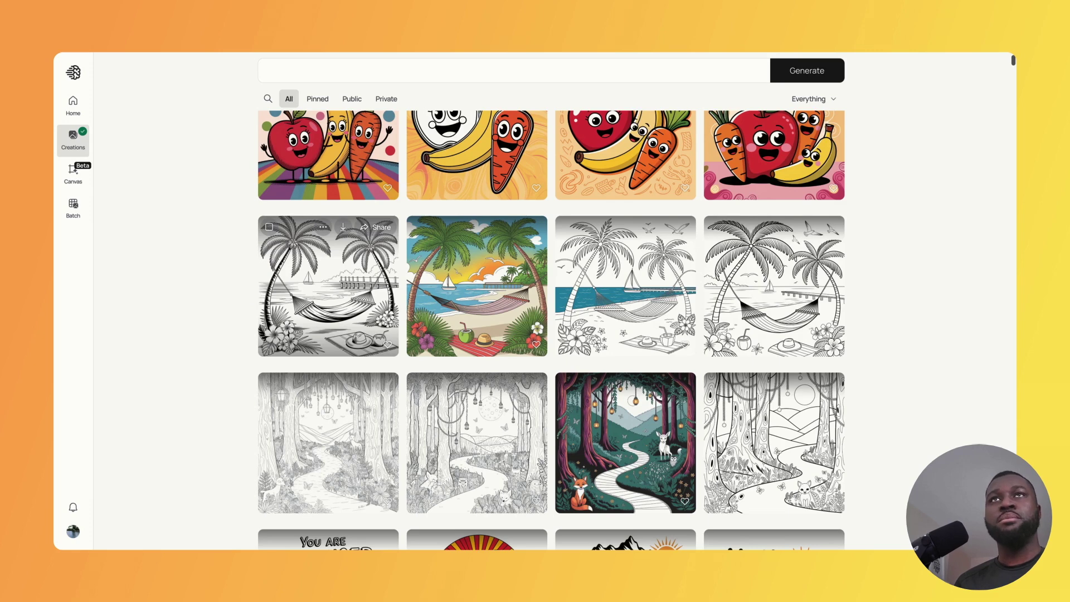
Read the prompt of the second apple, banana and carrot page in the first gallery and compare the fruit pages in both galleries
scroll(356, 279, "up", 2)
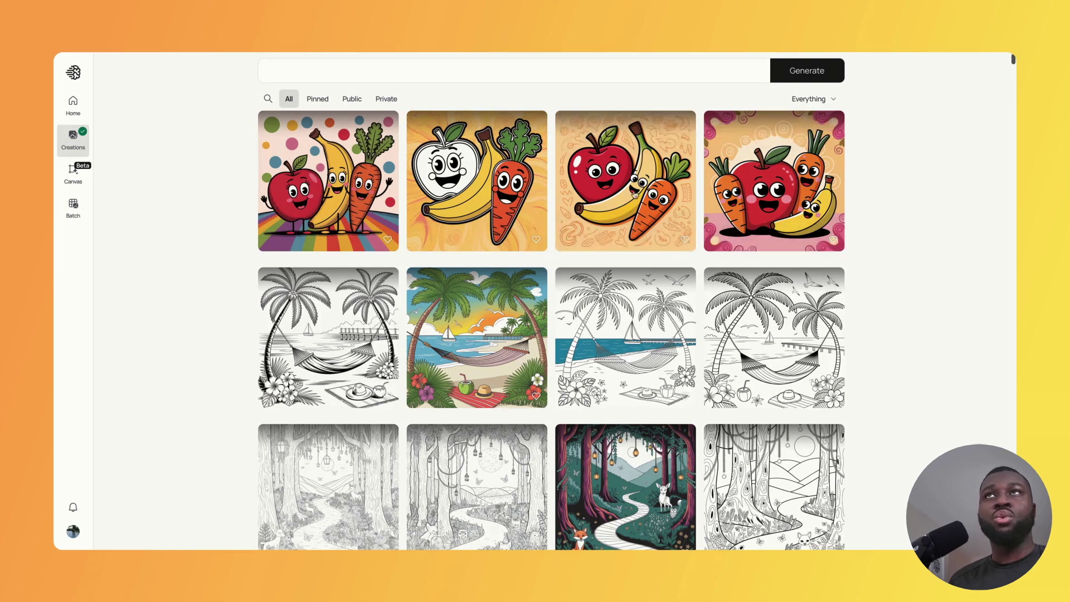
left_click(451, 199)
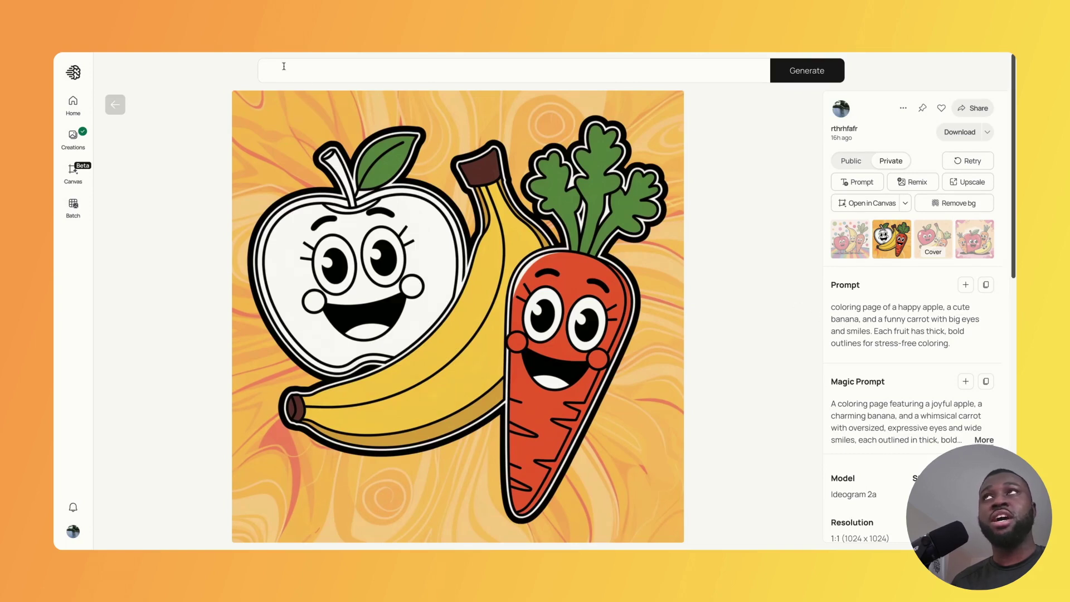
key("Escape")
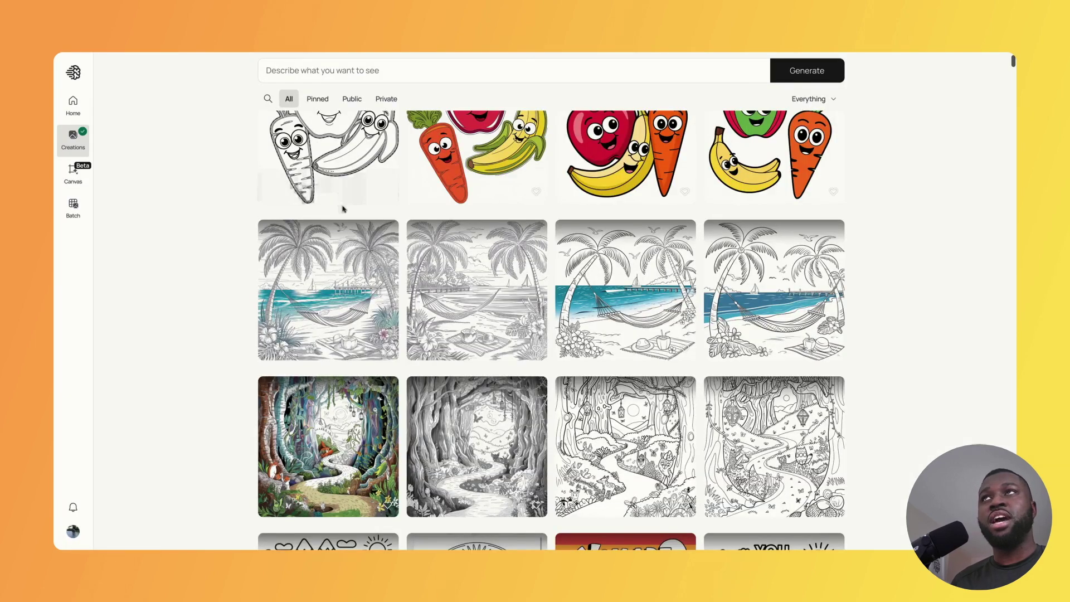
scroll(343, 209, "up", 1)
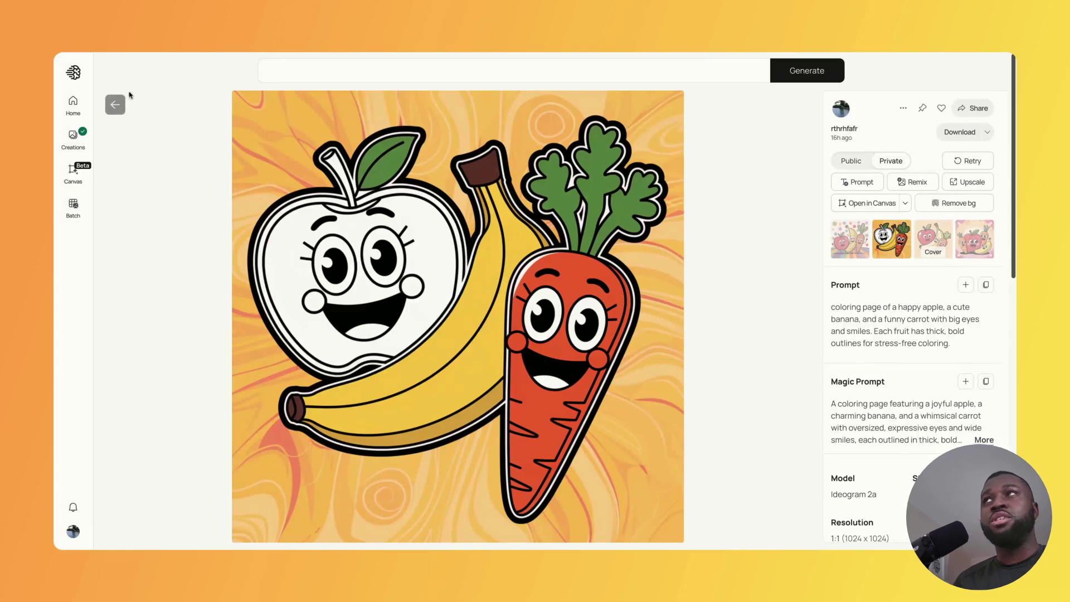
left_click(116, 104)
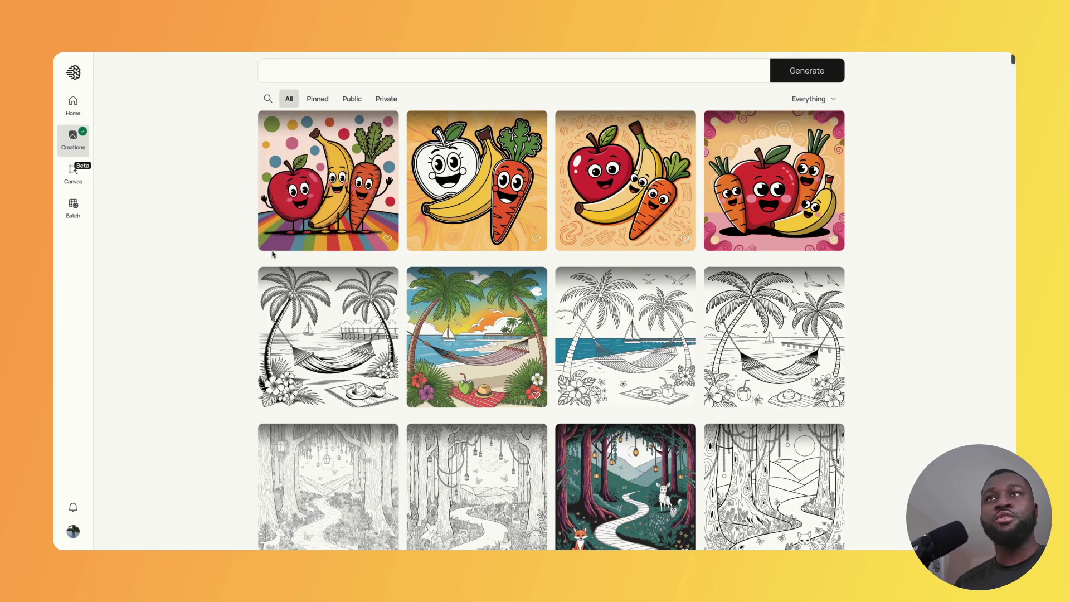
mouse_move(276, 250)
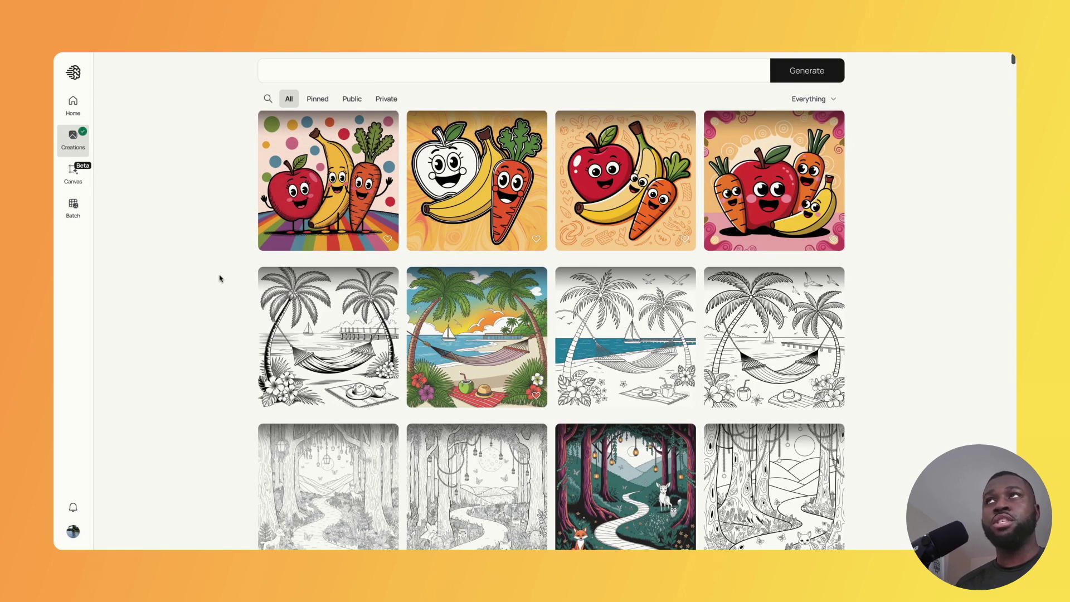
scroll(552, 329, "down", 5)
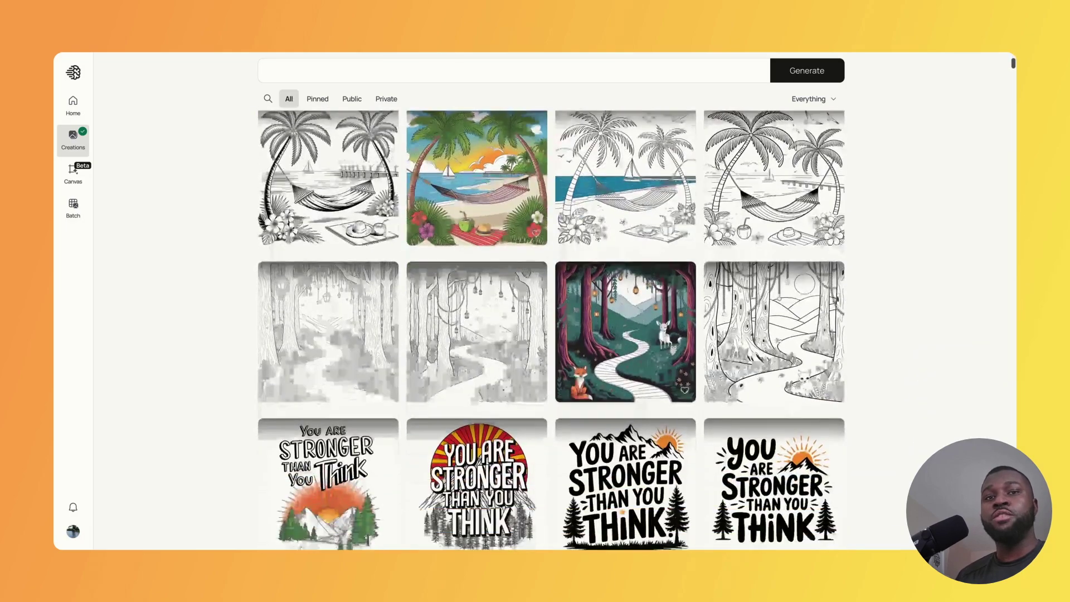
scroll(552, 329, "down", 2)
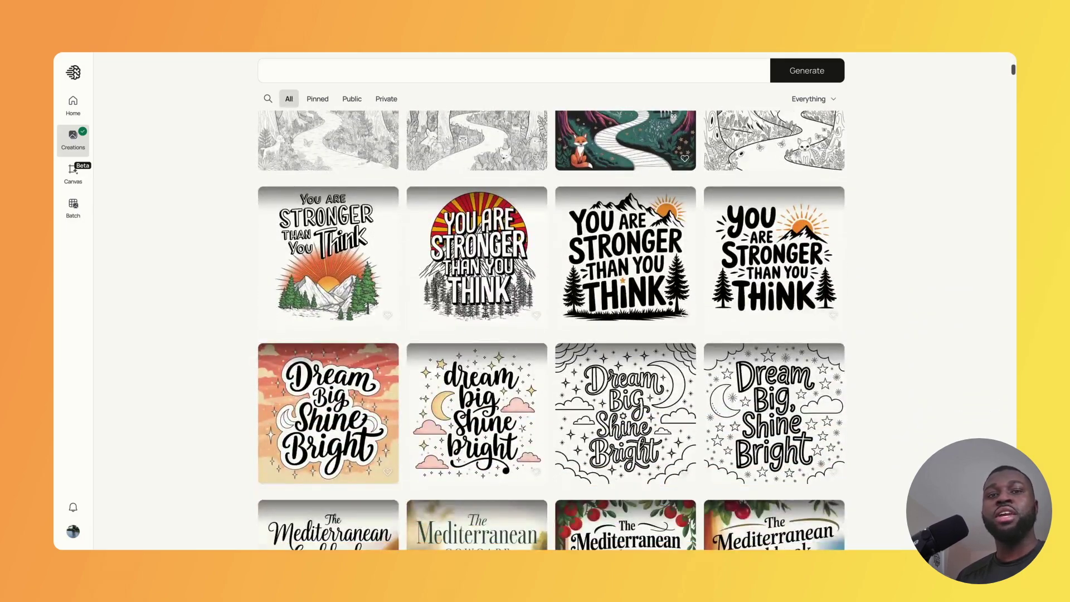
scroll(552, 329, "down", 8)
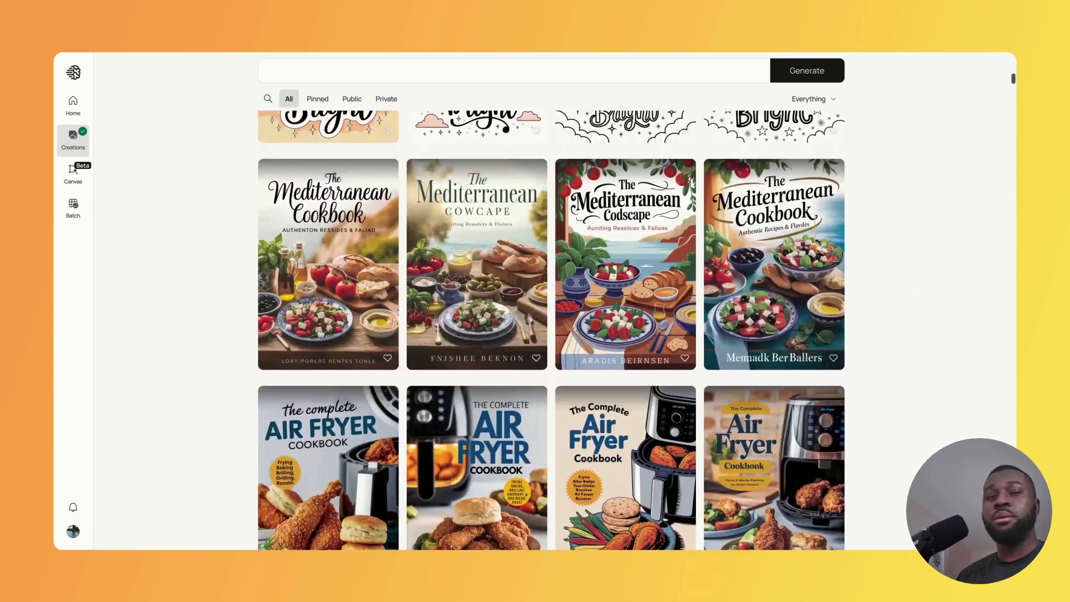
scroll(552, 329, "down", 2)
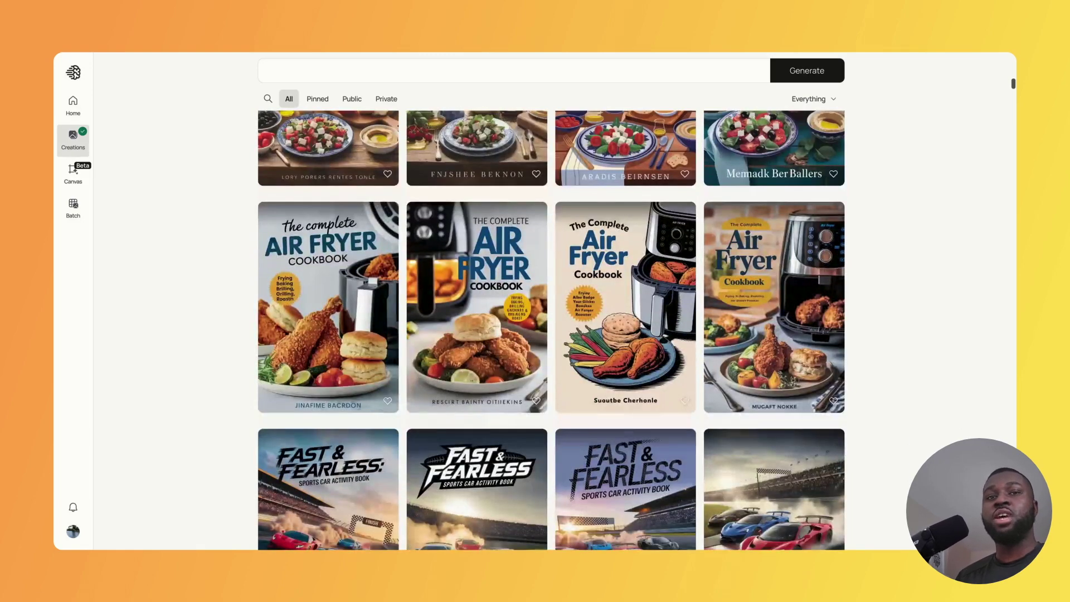